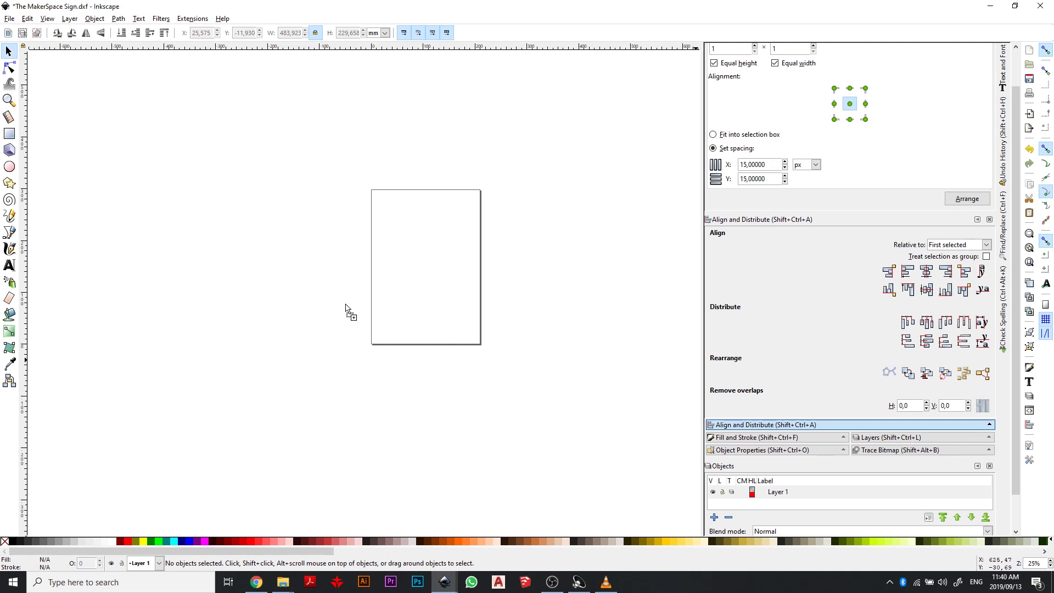
# Import the logo PNG as an embedded bitmap and drag it up and left.
pyautogui.moveTo(346, 305); pyautogui.dragTo(456, 291)
pyautogui.click(589, 362)
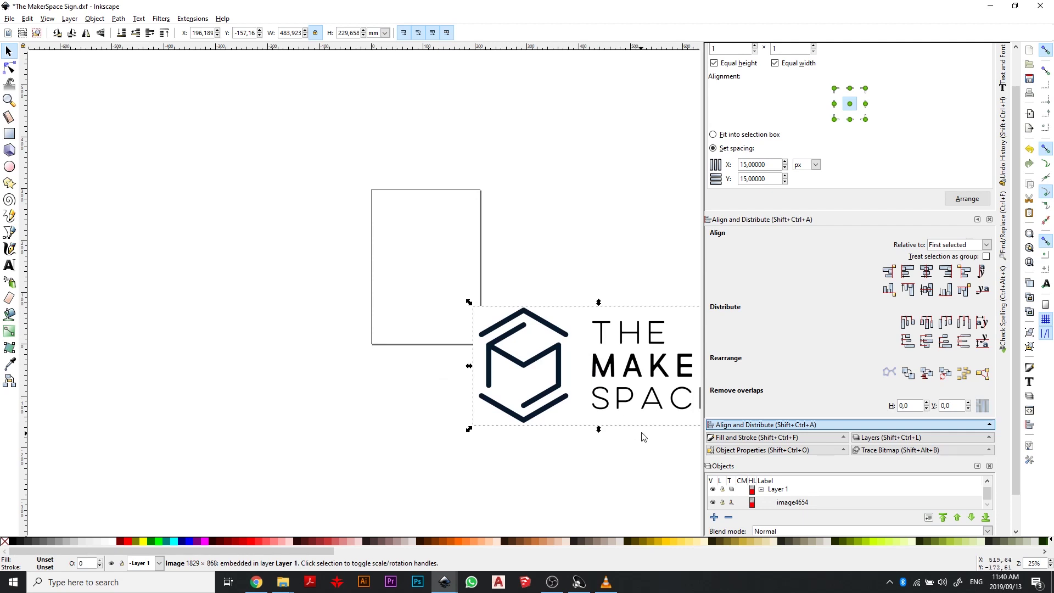
pyautogui.moveTo(617, 371); pyautogui.dragTo(597, 267)
# Reposition the logo beside the page at X 304.139, Y 70.379 mm.
pyautogui.scroll(2, 598, 266)
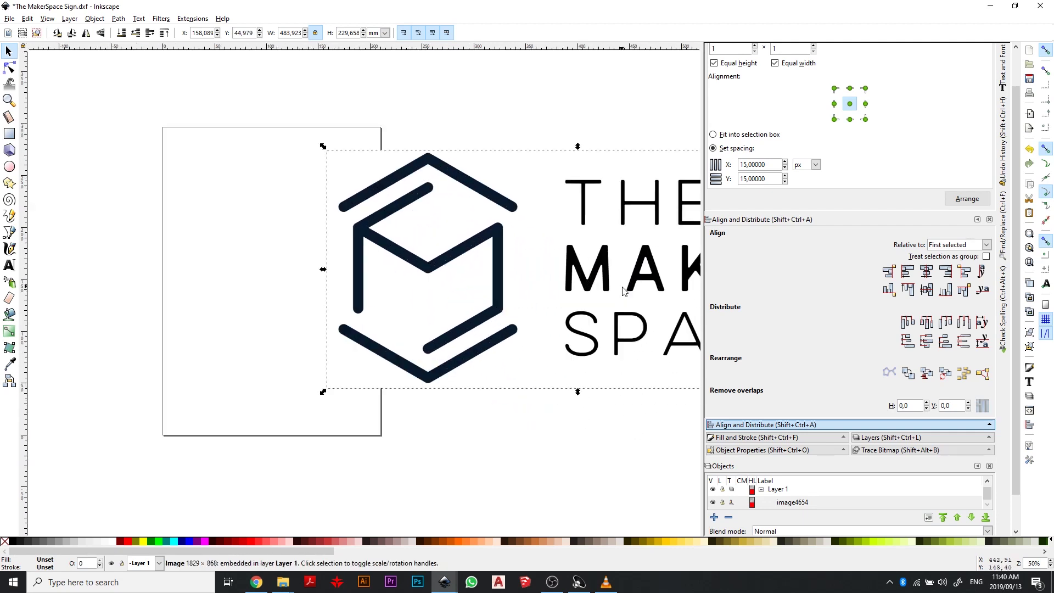
pyautogui.scroll(3, 412, 236)
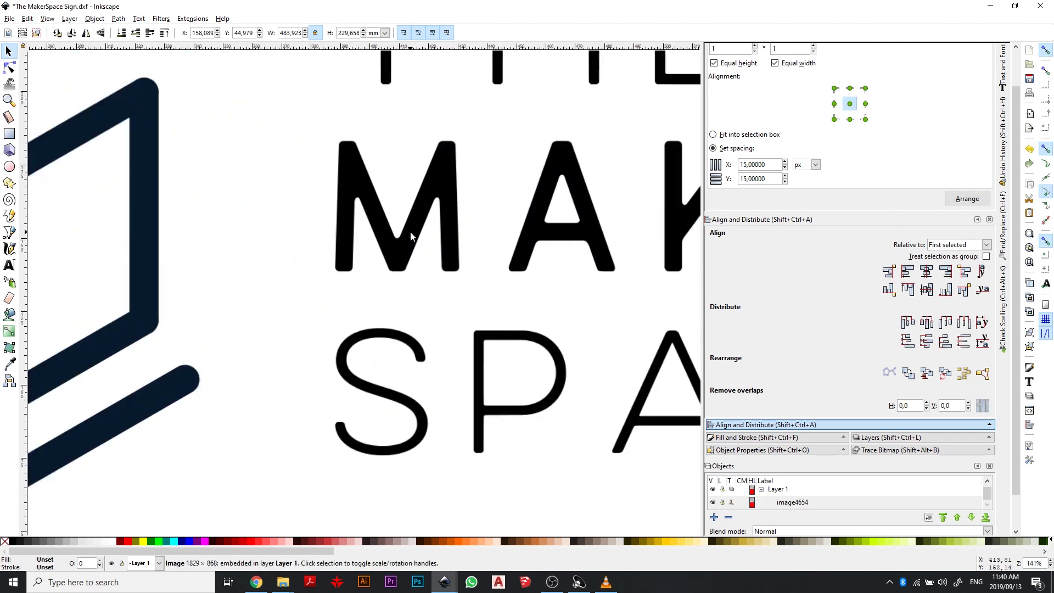
pyautogui.scroll(9, 408, 222)
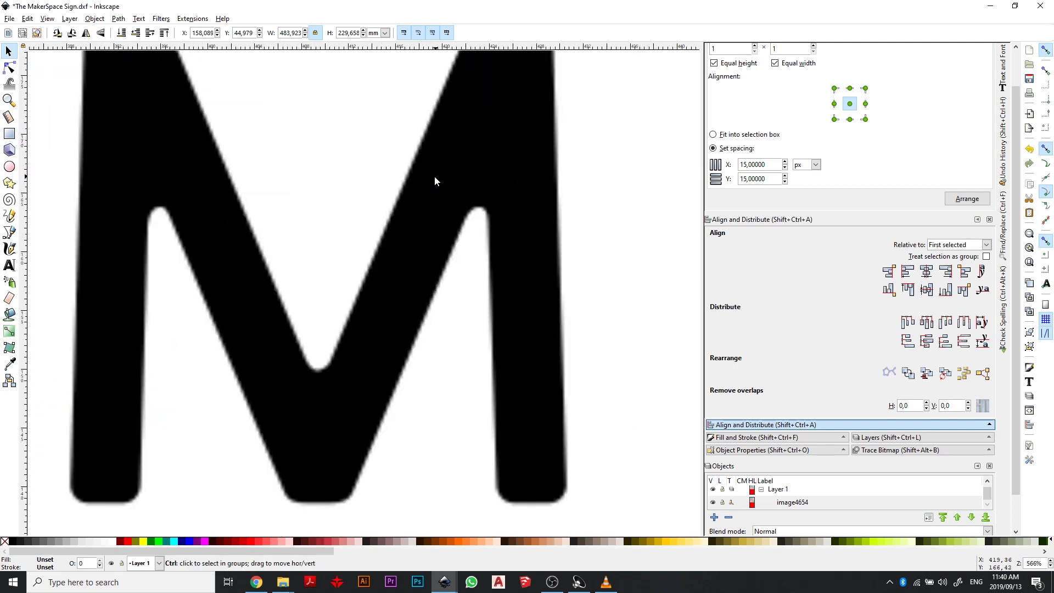
pyautogui.scroll(-8, 336, 267)
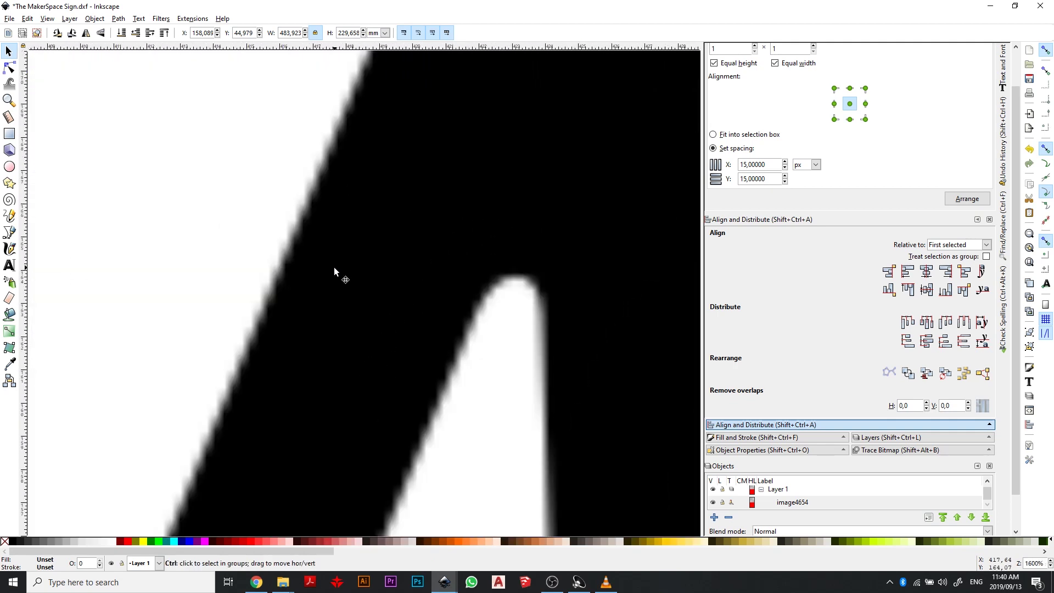
pyautogui.scroll(2, 328, 291)
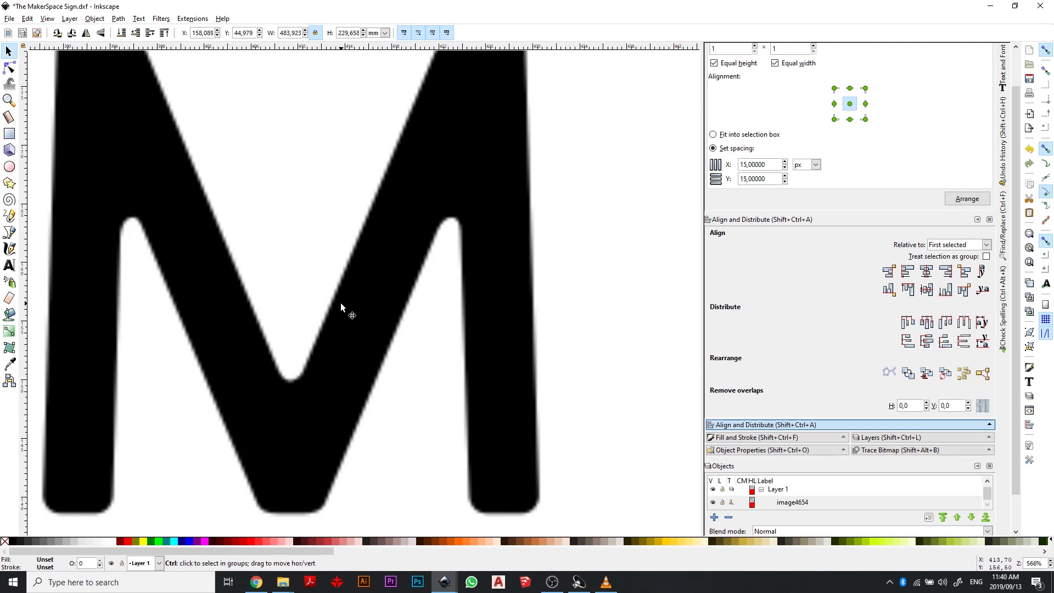
pyautogui.scroll(2, 342, 301)
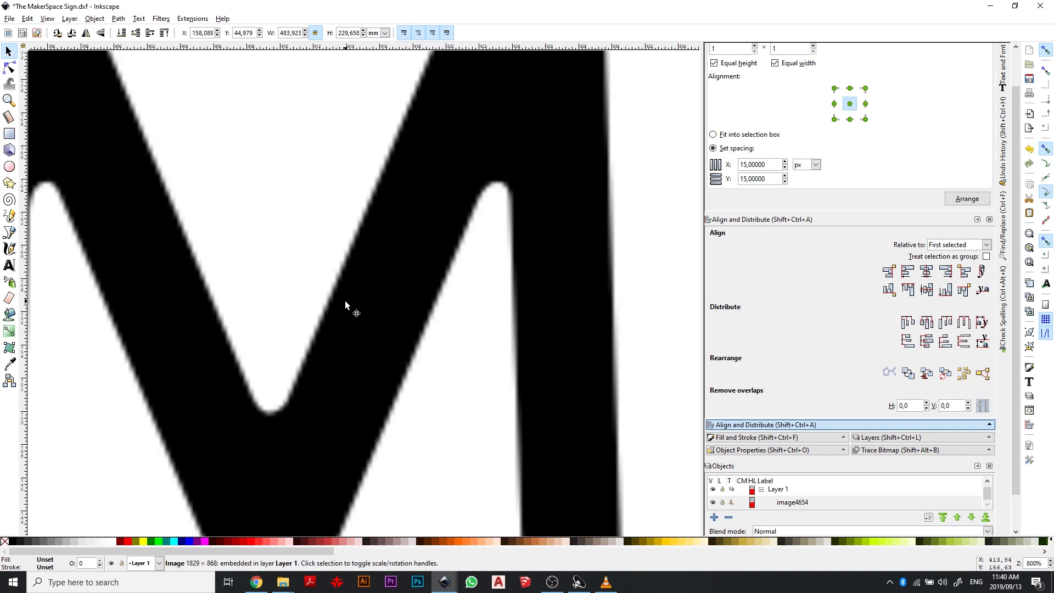
pyautogui.scroll(-5, 345, 302)
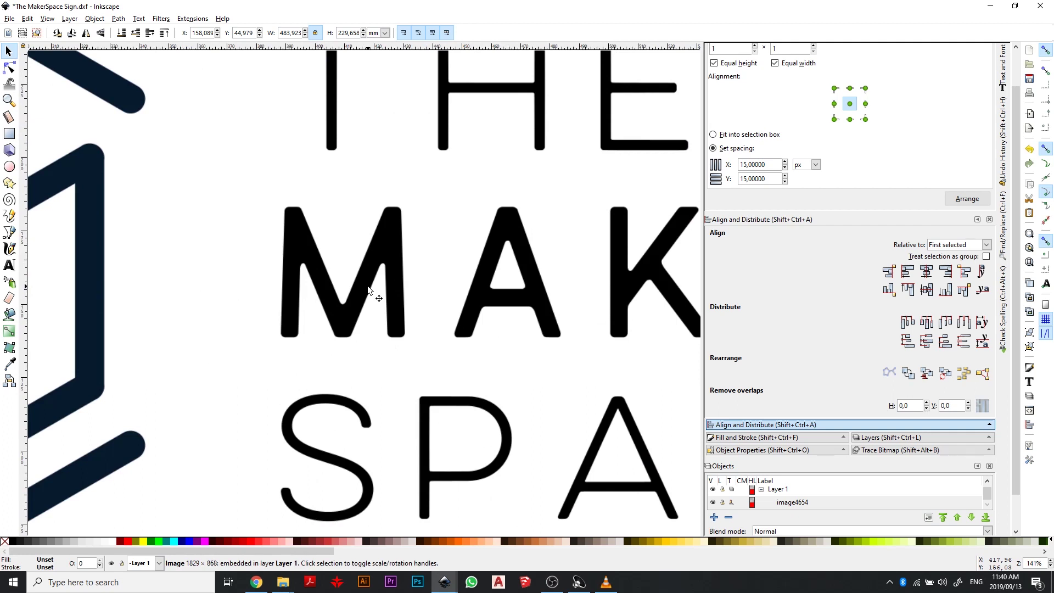
pyautogui.scroll(-5, 375, 290)
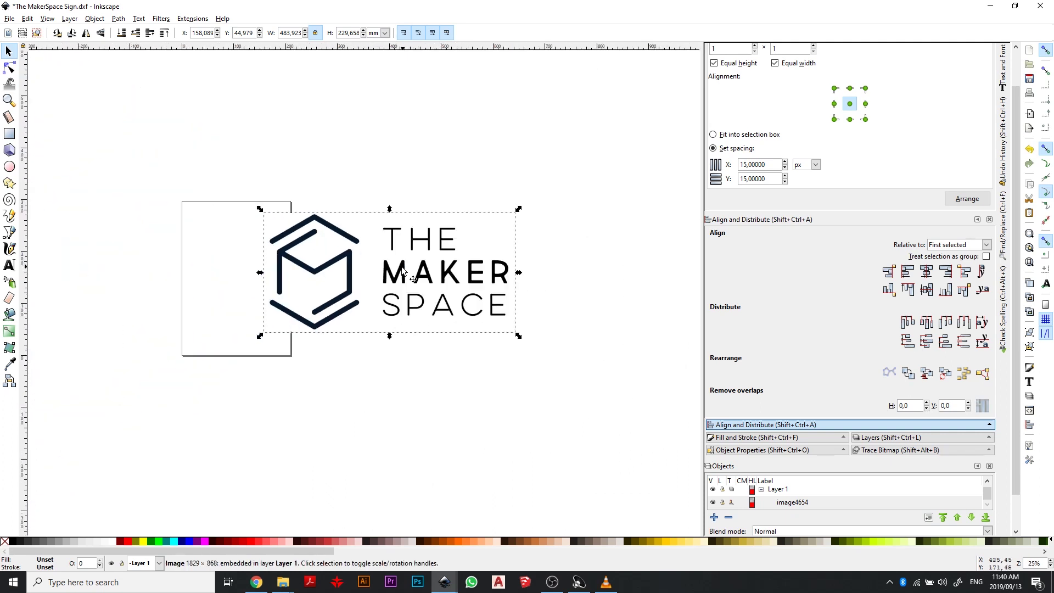
pyautogui.moveTo(375, 289); pyautogui.dragTo(451, 276)
pyautogui.scroll(1, 450, 288)
pyautogui.scroll(1, 450, 287)
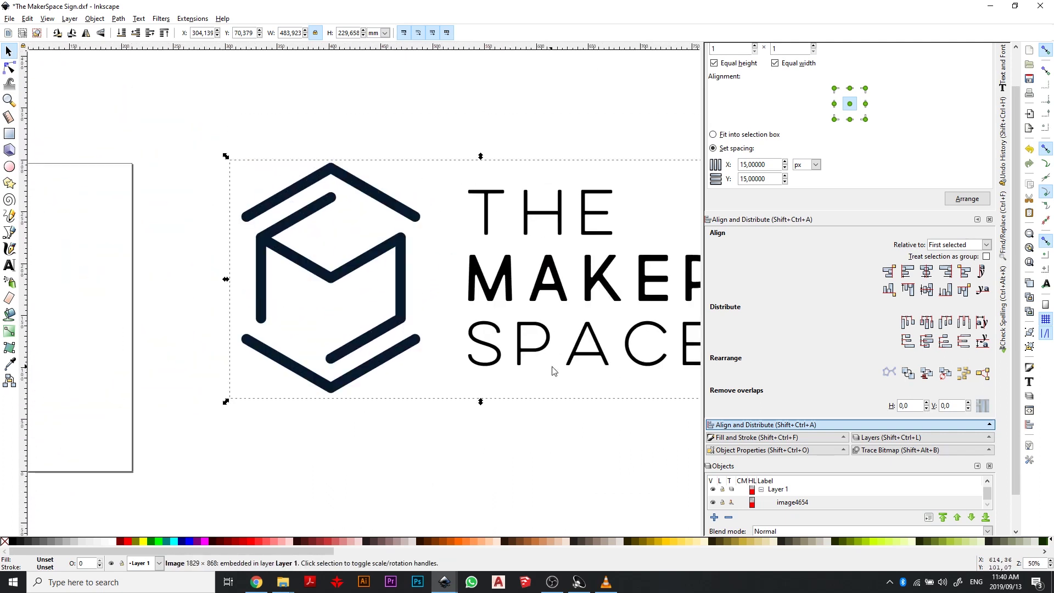
pyautogui.hscroll(4, 555, 242)
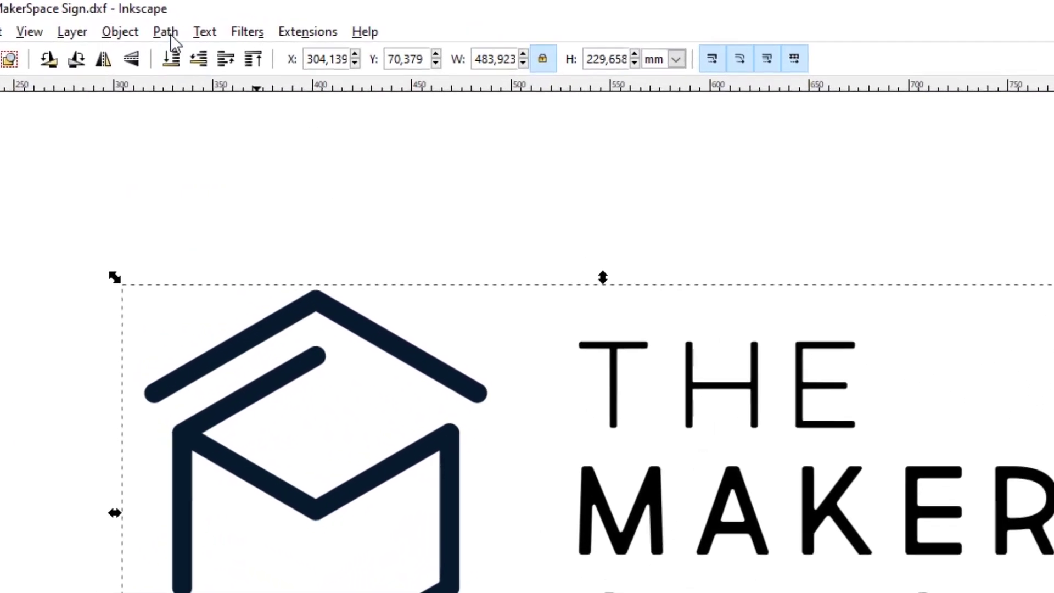
# Trace the logo bitmap with Brightness cutoff 0.800 to create path4657.
pyautogui.click(170, 33)
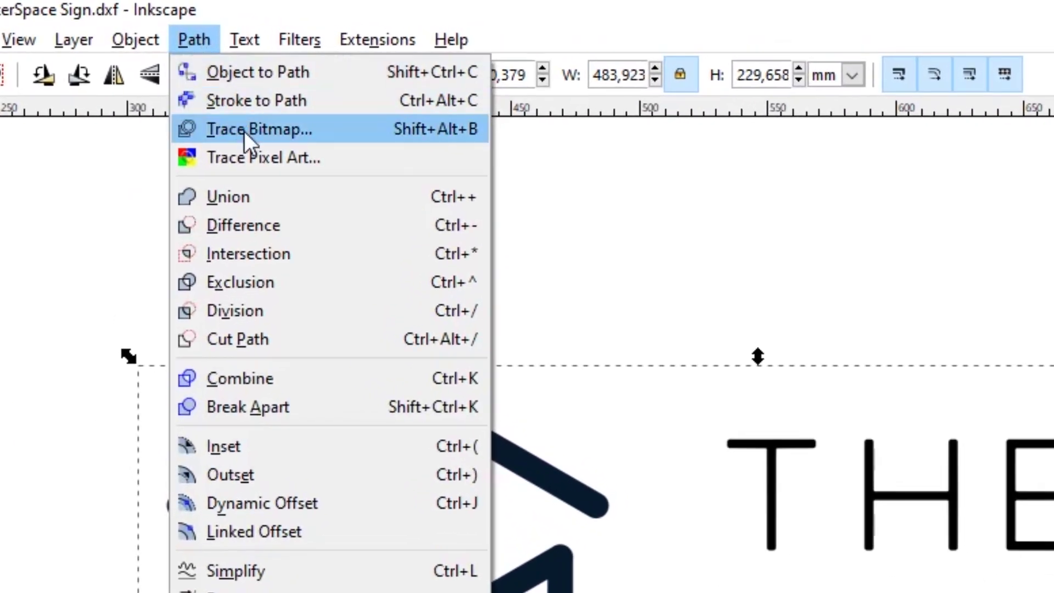
pyautogui.click(243, 131)
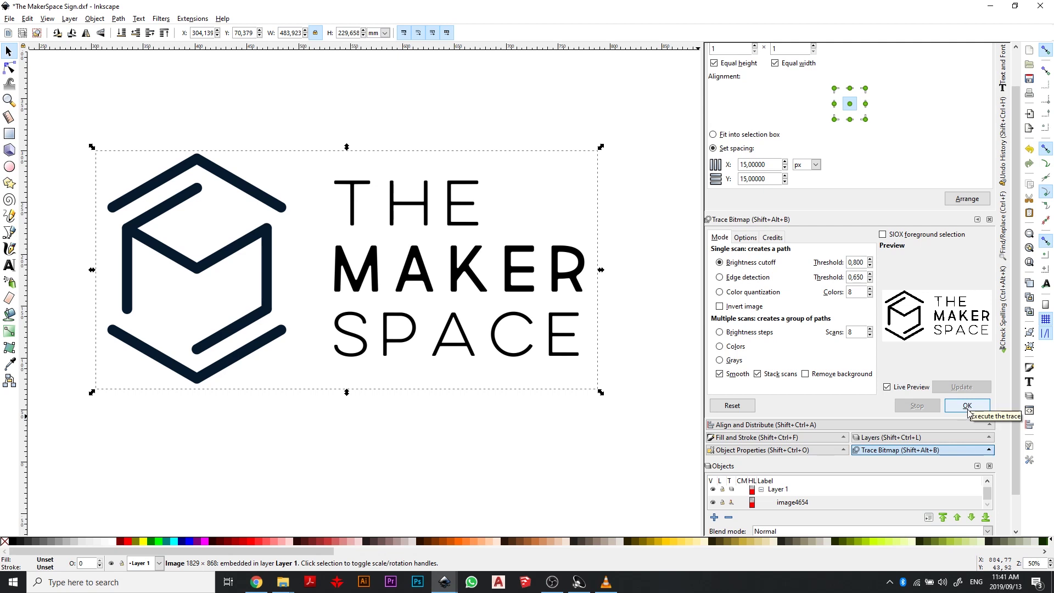
pyautogui.click(968, 405)
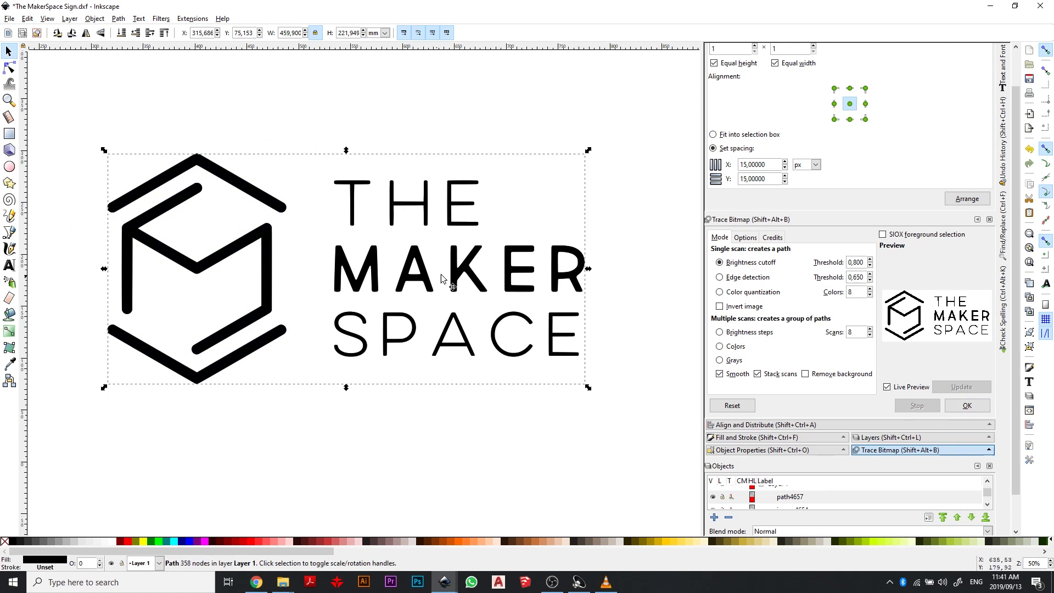
# Drag the traced path away from the bitmap and compare the two zoomed in.
pyautogui.scroll(-10, 447, 248)
pyautogui.scroll(8, 439, 181)
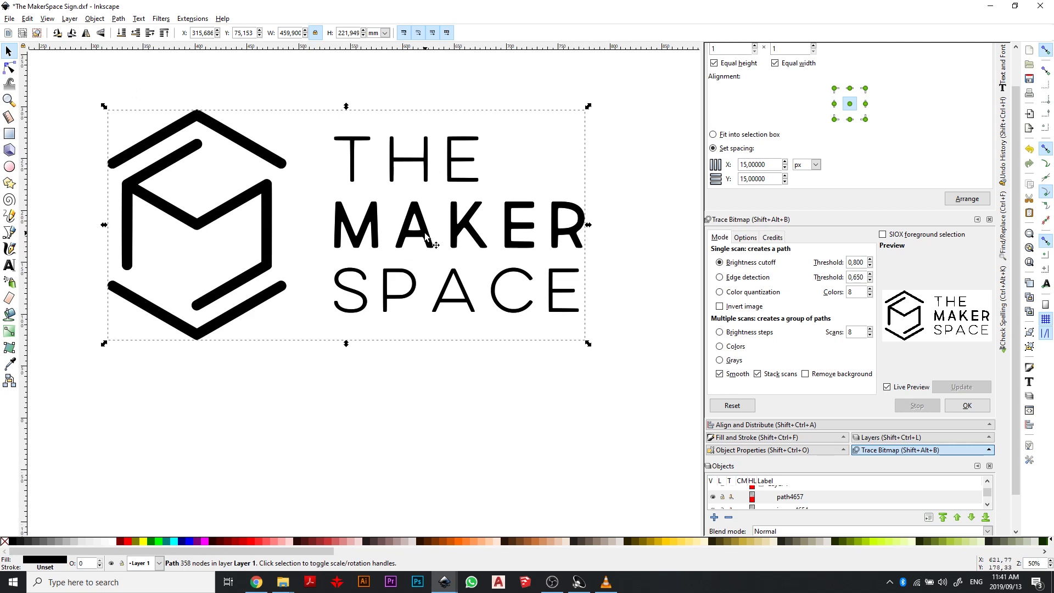
pyautogui.moveTo(426, 236); pyautogui.dragTo(490, 449)
pyautogui.scroll(-9, 456, 307)
pyautogui.scroll(4, 419, 165)
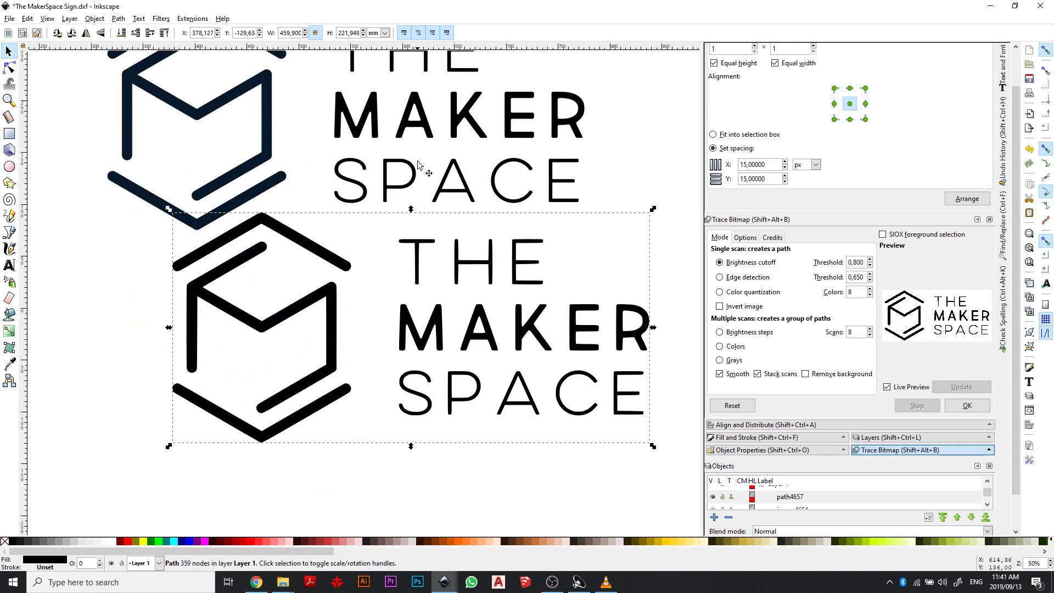
pyautogui.click(418, 164)
pyautogui.scroll(9, 422, 181)
pyautogui.moveTo(426, 322); pyautogui.dragTo(461, 214)
pyautogui.scroll(-8, 449, 220)
pyautogui.keyDown('ctrl'); pyautogui.scroll(12, 436, 358); pyautogui.keyUp('ctrl')
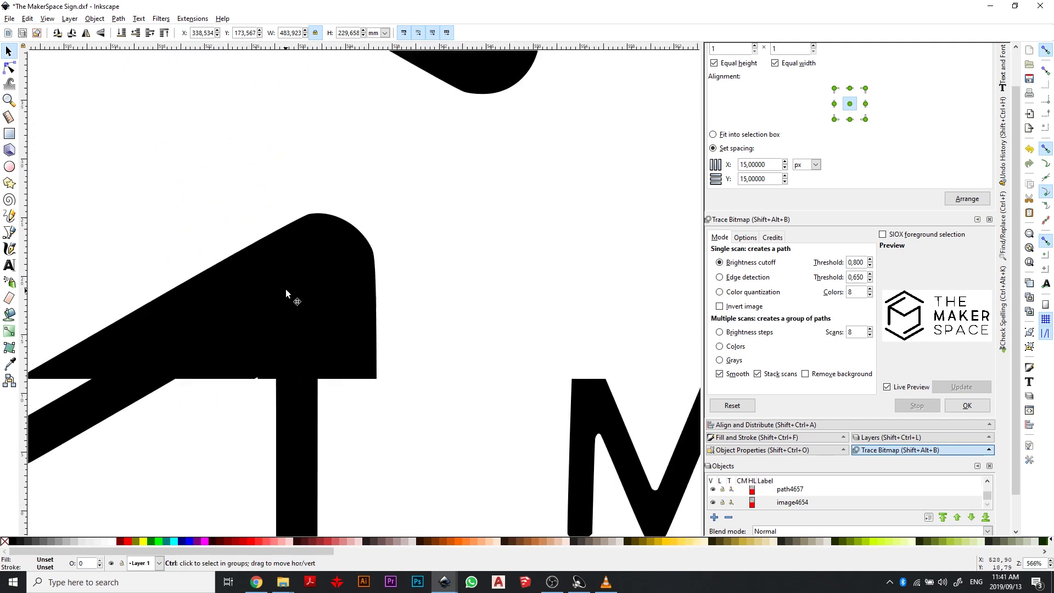
pyautogui.keyDown('ctrl'); pyautogui.scroll(6, 351, 196); pyautogui.keyUp('ctrl')
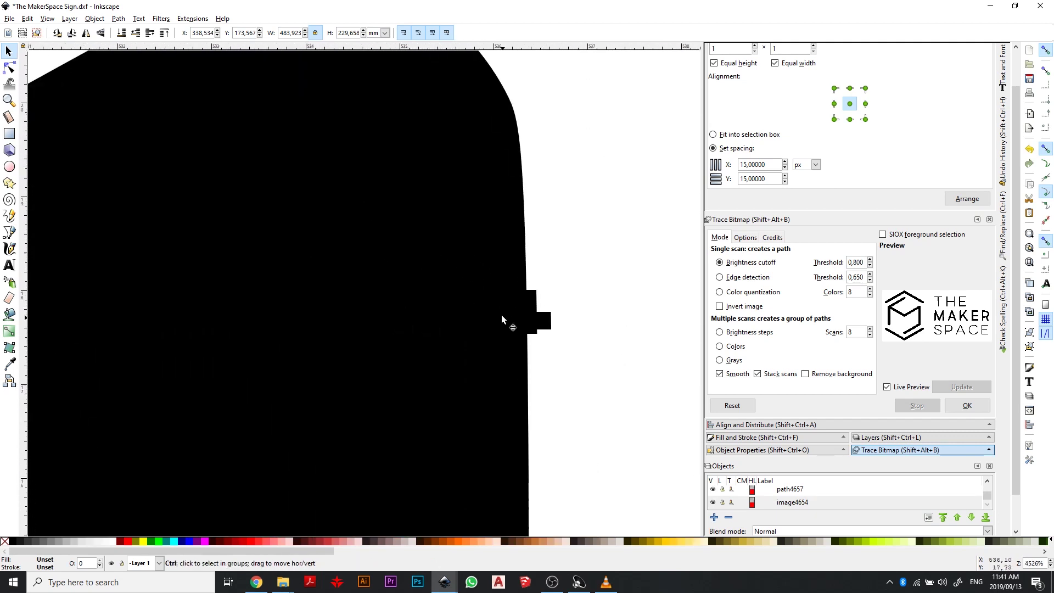
pyautogui.keyDown('ctrl'); pyautogui.scroll(-18, 637, 290); pyautogui.keyUp('ctrl')
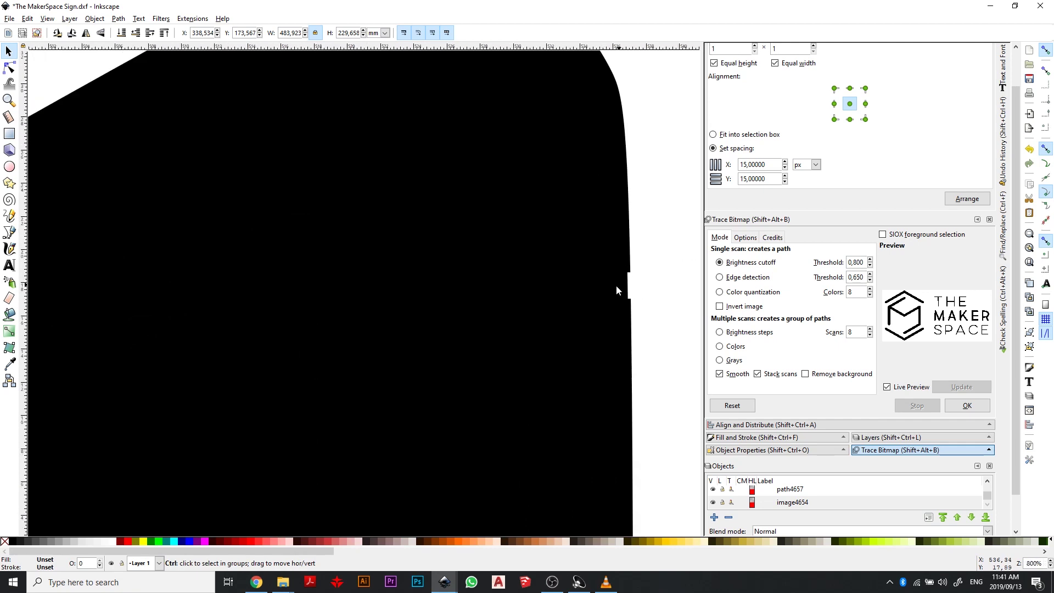
pyautogui.keyDown('ctrl'); pyautogui.scroll(-4, 365, 373); pyautogui.keyUp('ctrl')
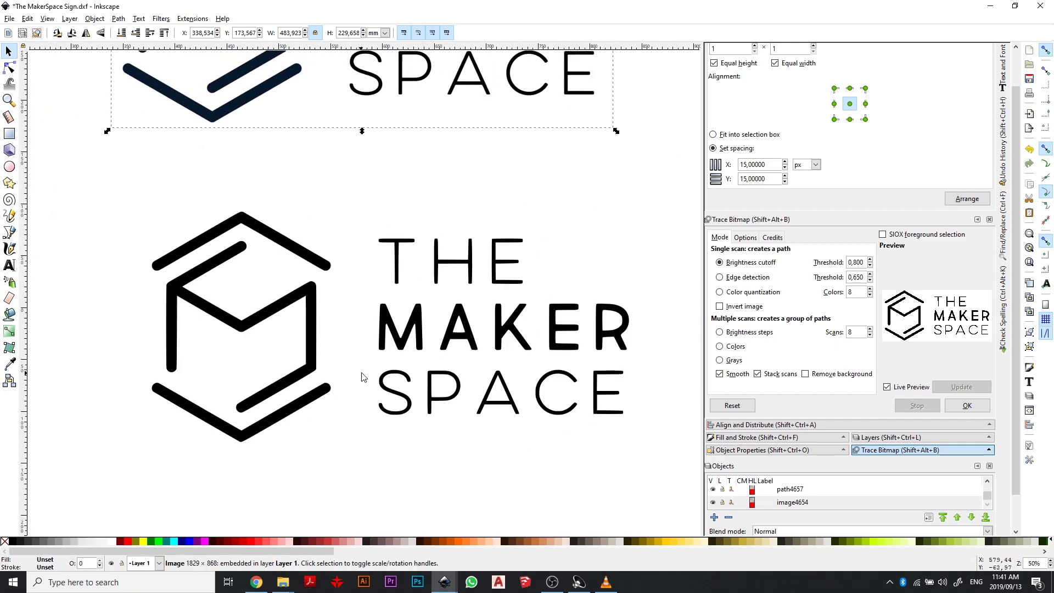
# Select the upper original bitmap logo, leaving the traced copy unselected.
pyautogui.click(399, 362)
pyautogui.keyDown('ctrl'); pyautogui.scroll(12, 377, 282); pyautogui.keyUp('ctrl')
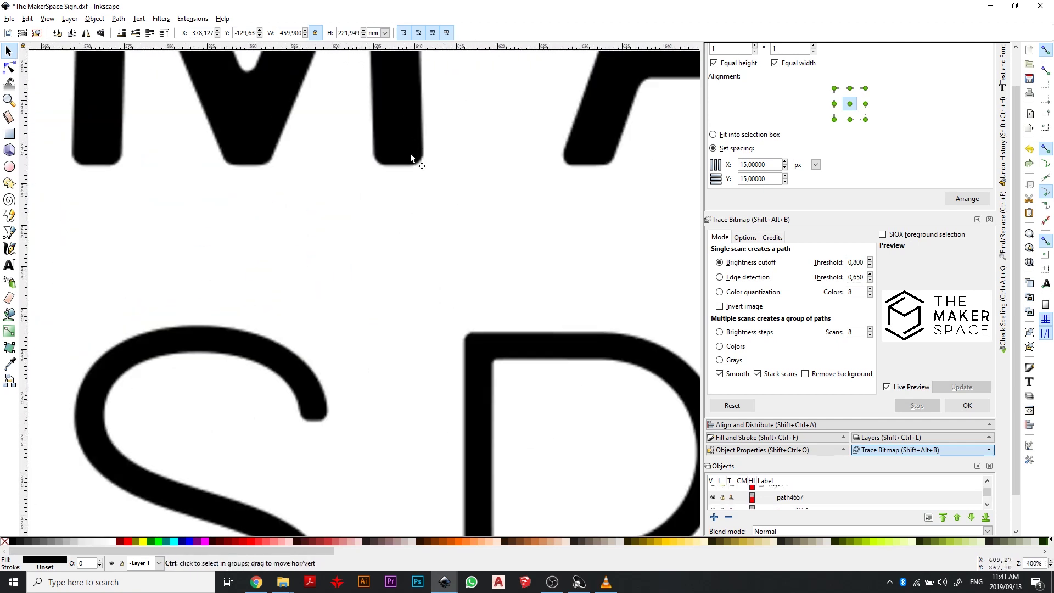
pyautogui.keyDown('ctrl'); pyautogui.scroll(-10, 512, 205); pyautogui.keyUp('ctrl')
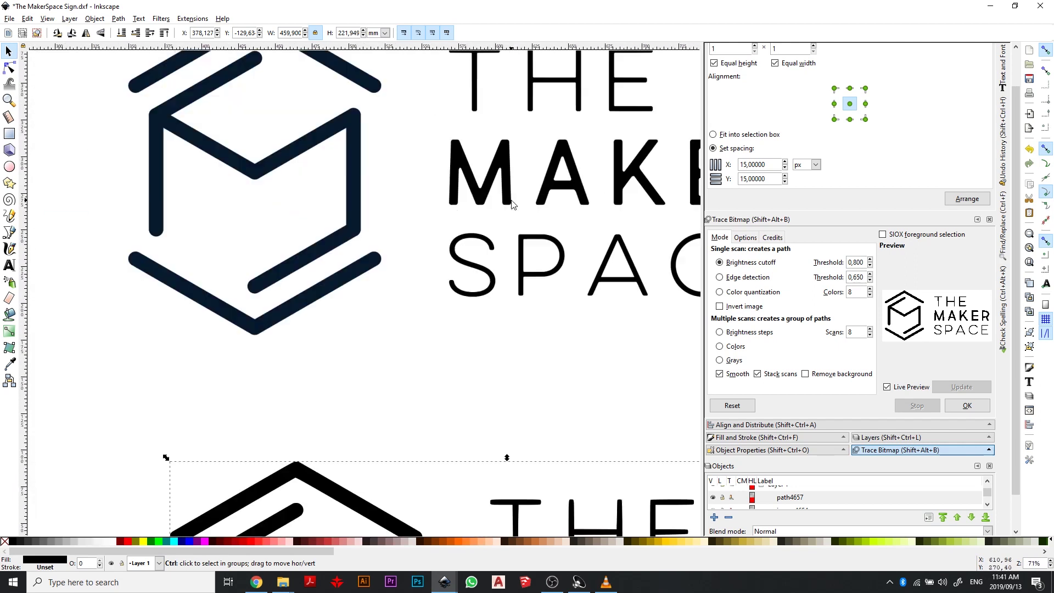
pyautogui.hscroll(4, 574, 261)
pyautogui.click(558, 255)
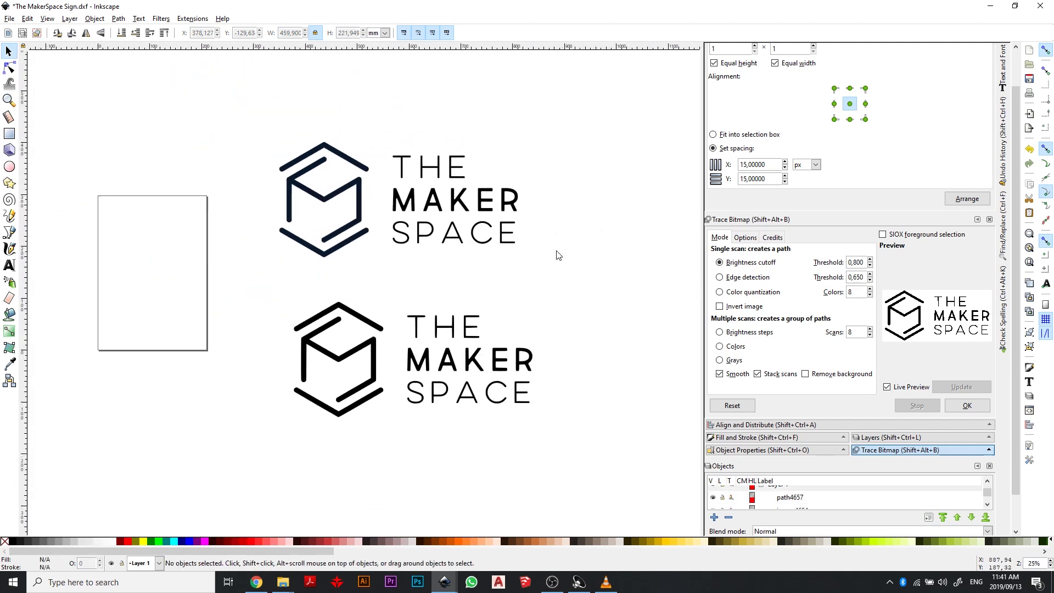
pyautogui.click(446, 192)
# Delete the original bitmap and select the traced logo path.
pyautogui.press('Delete')
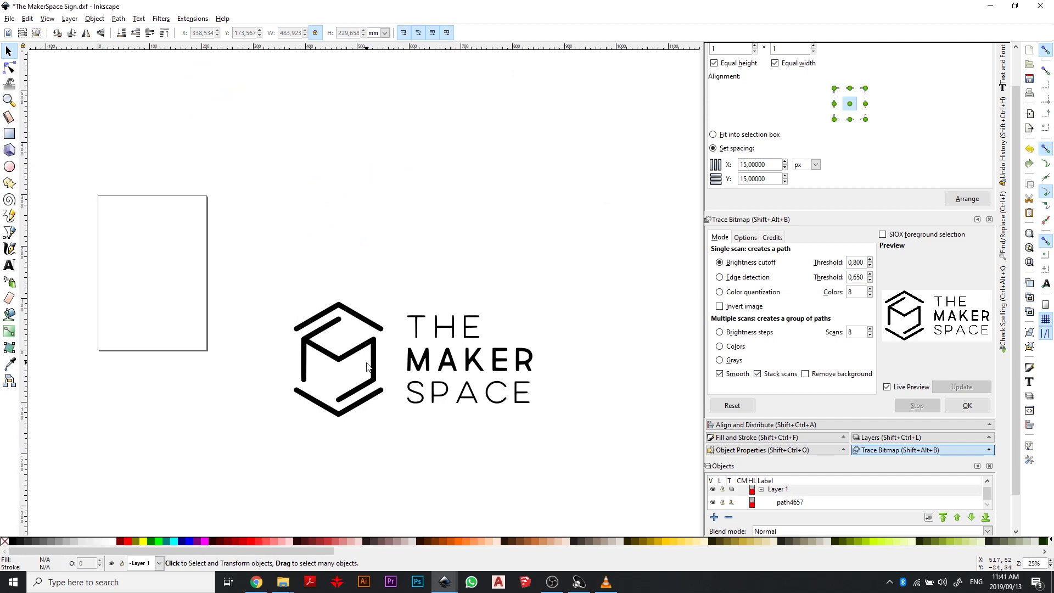
pyautogui.click(376, 370)
pyautogui.keyDown('ctrl'); pyautogui.scroll(3, 376, 370); pyautogui.keyUp('ctrl')
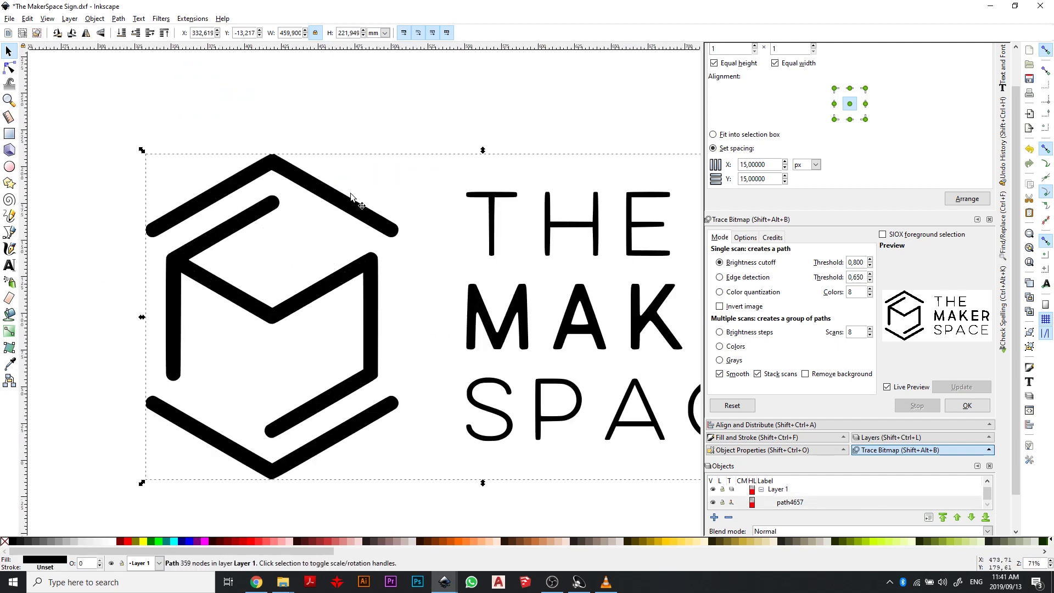
pyautogui.keyDown('ctrl'); pyautogui.scroll(-2, 357, 395); pyautogui.keyUp('ctrl')
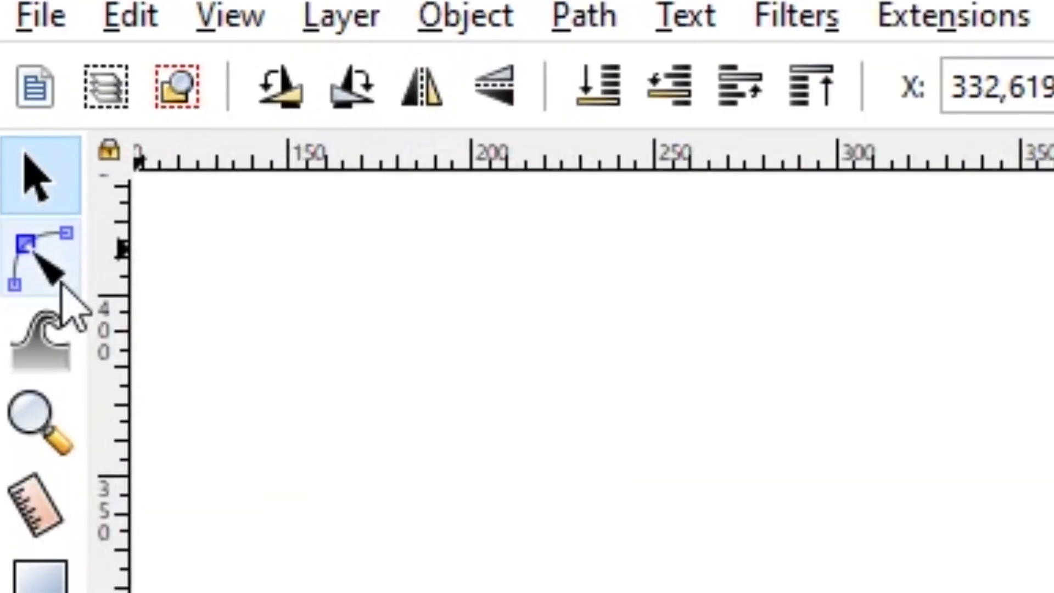
# Delete the THE MAKER SPACE lettering nodes, keeping only the cube icon.
pyautogui.click(39, 283)
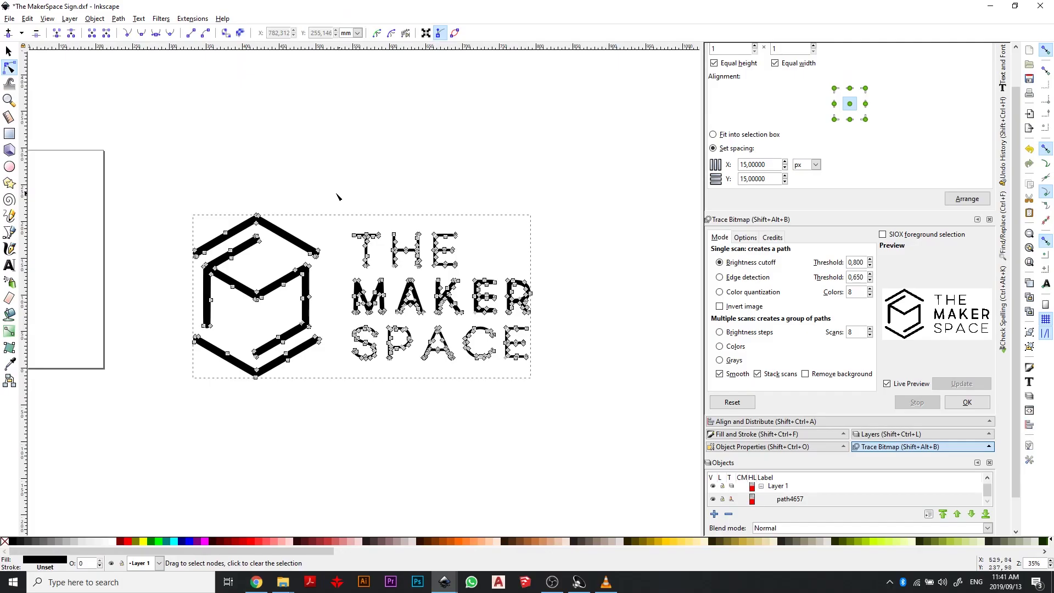
pyautogui.moveTo(333, 200); pyautogui.dragTo(635, 404)
pyautogui.scroll(3, 318, 282)
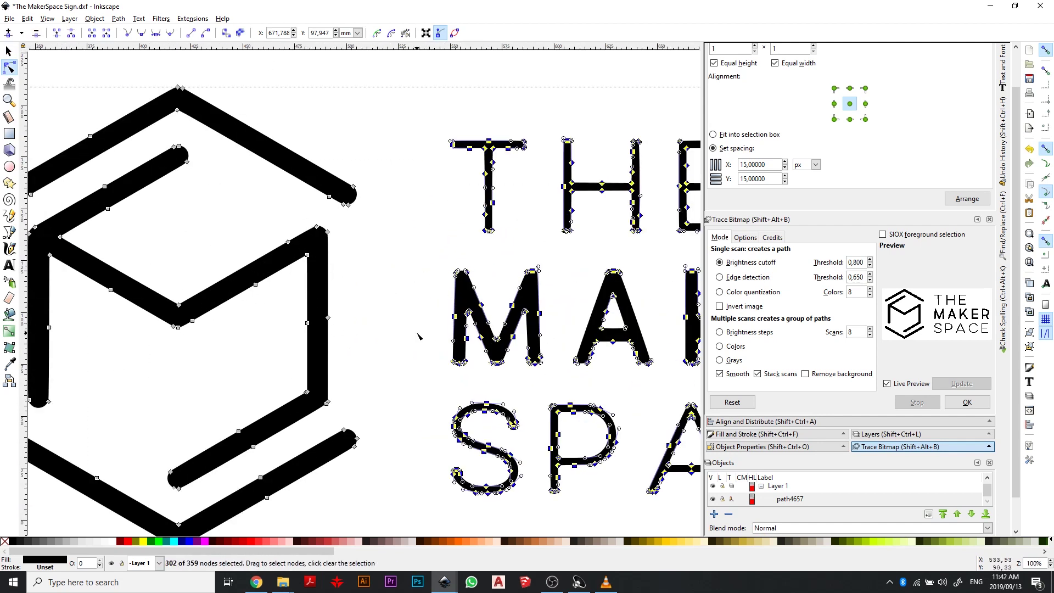
pyautogui.scroll(-3, 363, 266)
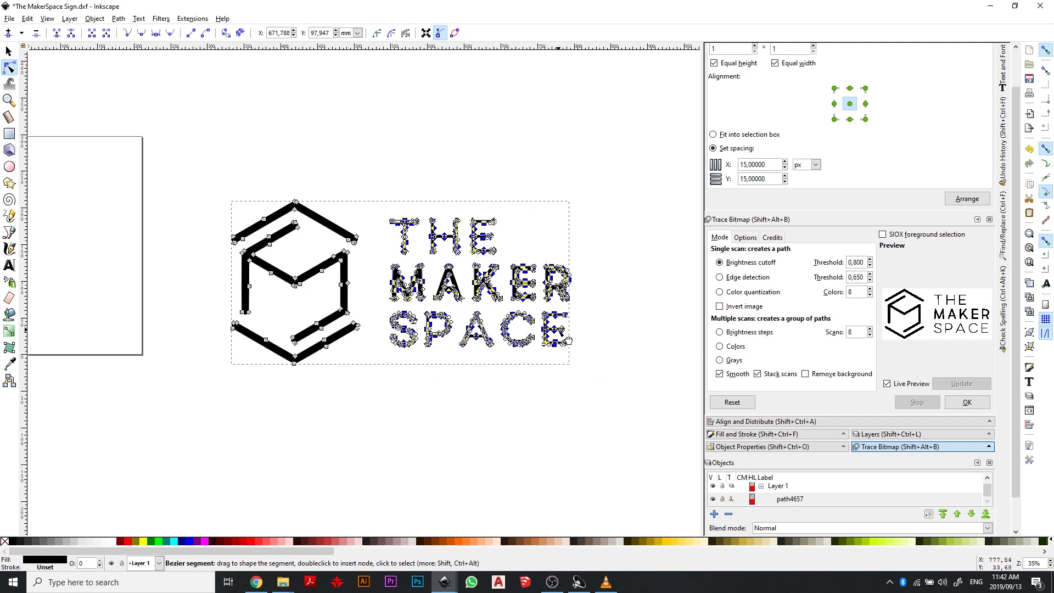
pyautogui.press('Delete')
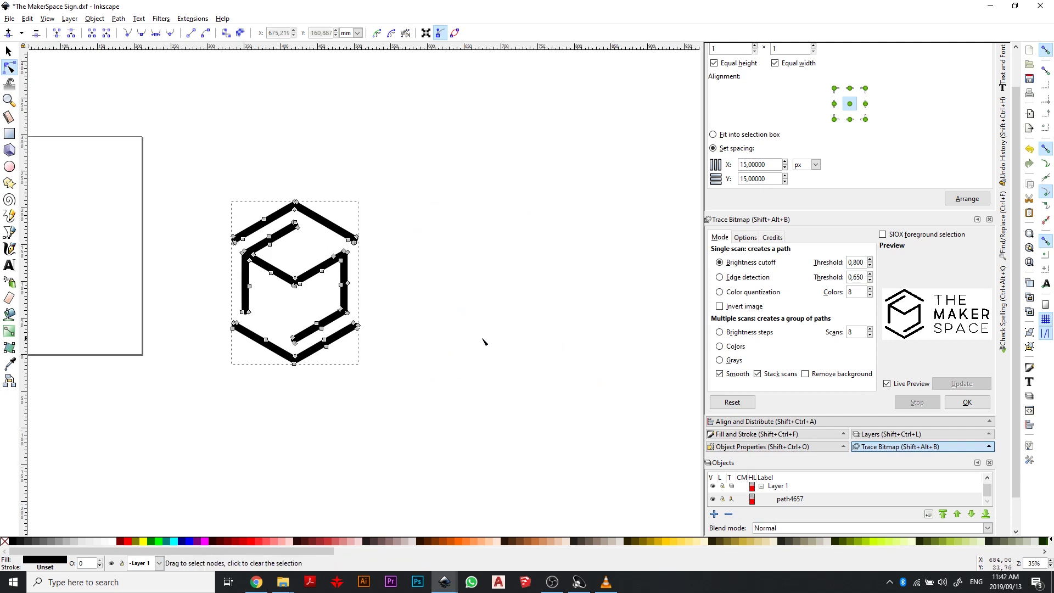
# Move the cube logo onto the page and nudge it into place.
pyautogui.hscroll(-3, 543, 315)
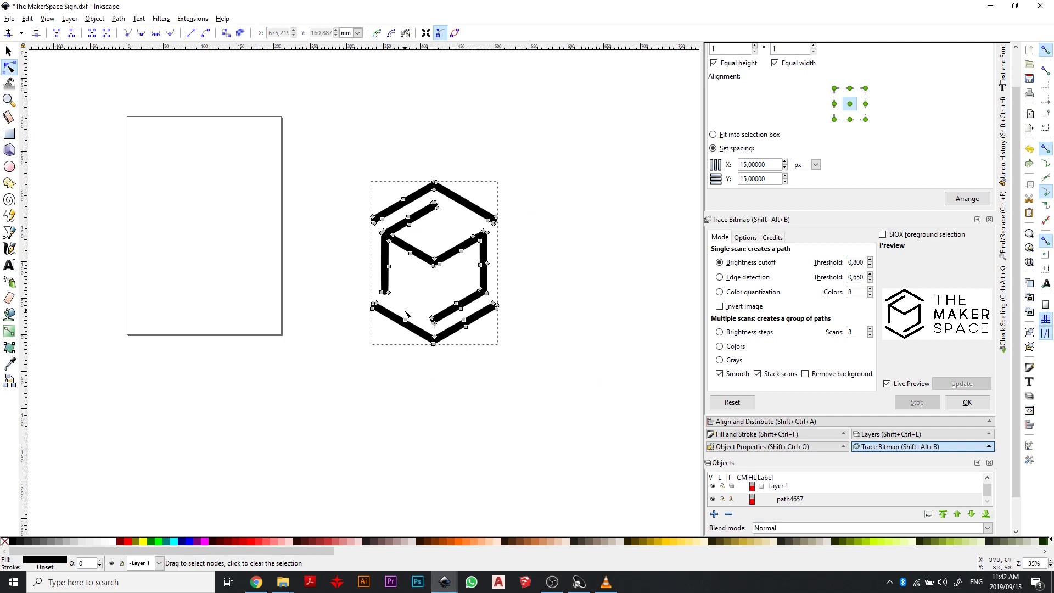
pyautogui.click(8, 51)
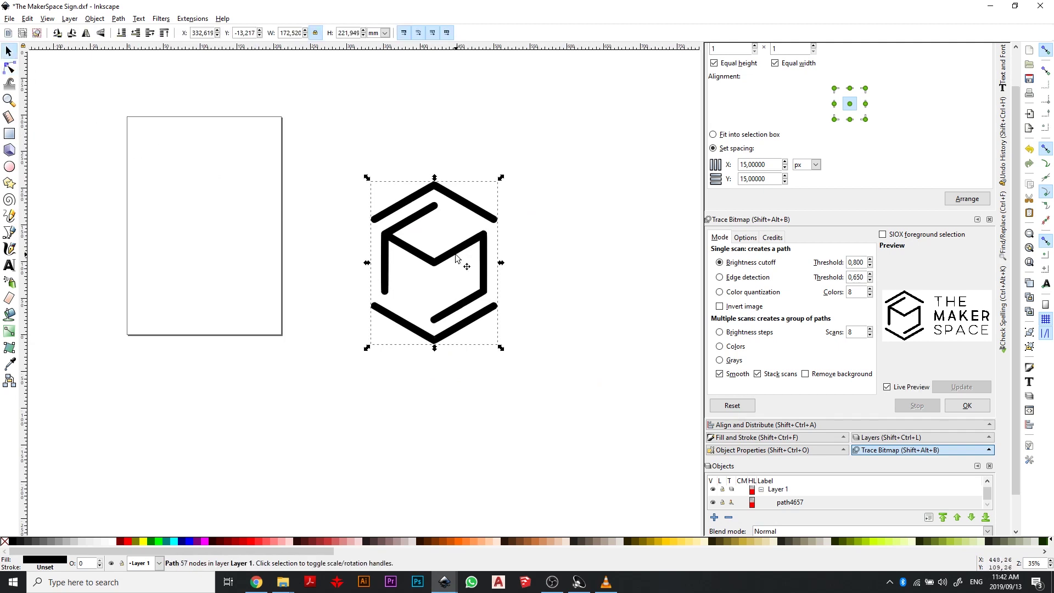
pyautogui.moveTo(456, 258); pyautogui.dragTo(227, 224)
pyautogui.hscroll(-5, 467, 238)
pyautogui.scroll(2, 518, 222)
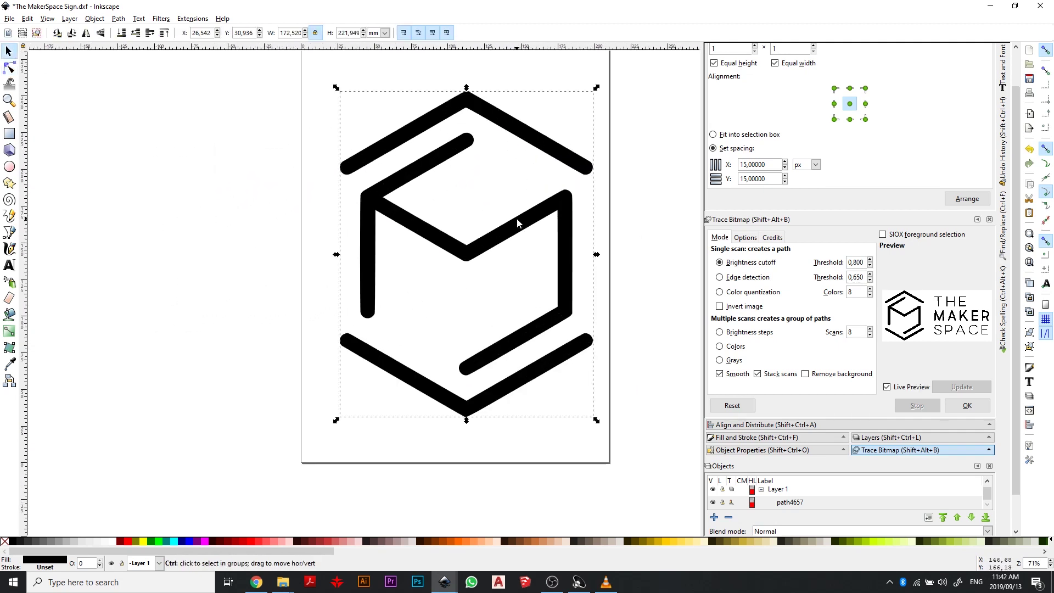
pyautogui.moveTo(518, 223); pyautogui.dragTo(489, 226)
pyautogui.scroll(2, 489, 236)
pyautogui.scroll(-4, 489, 245)
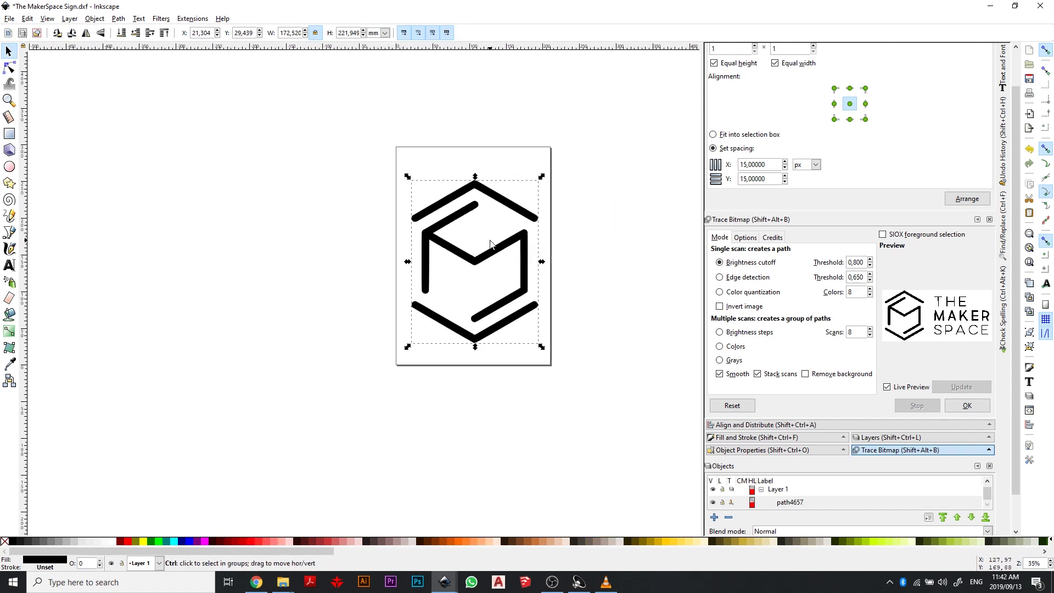
pyautogui.scroll(2, 489, 252)
pyautogui.scroll(-3, 539, 334)
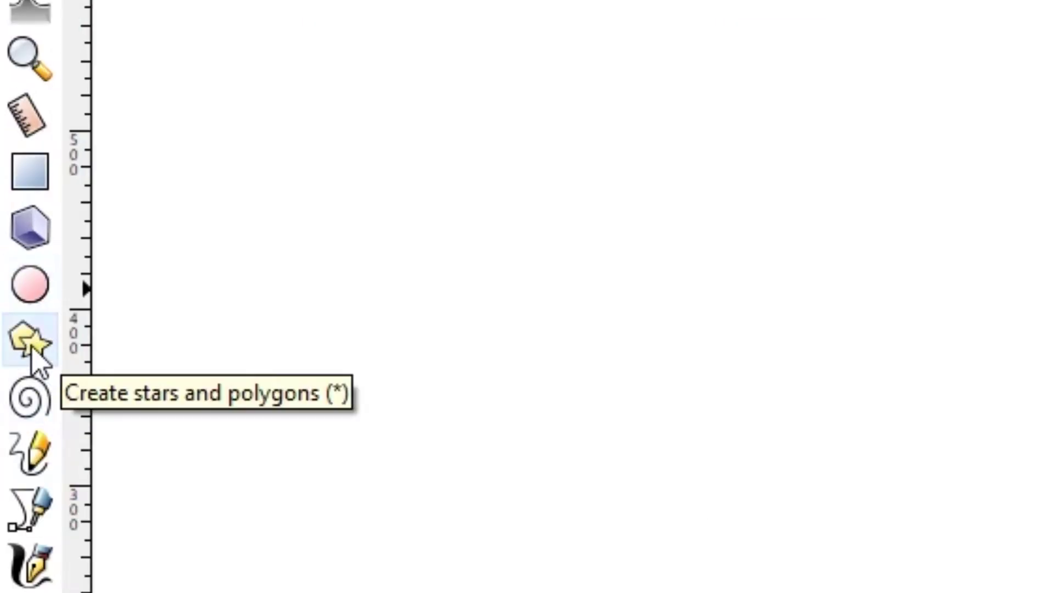
# Draw an upright magenta polygon with 6 corners left of the page using the Star/Polygon tool.
pyautogui.click(30, 345)
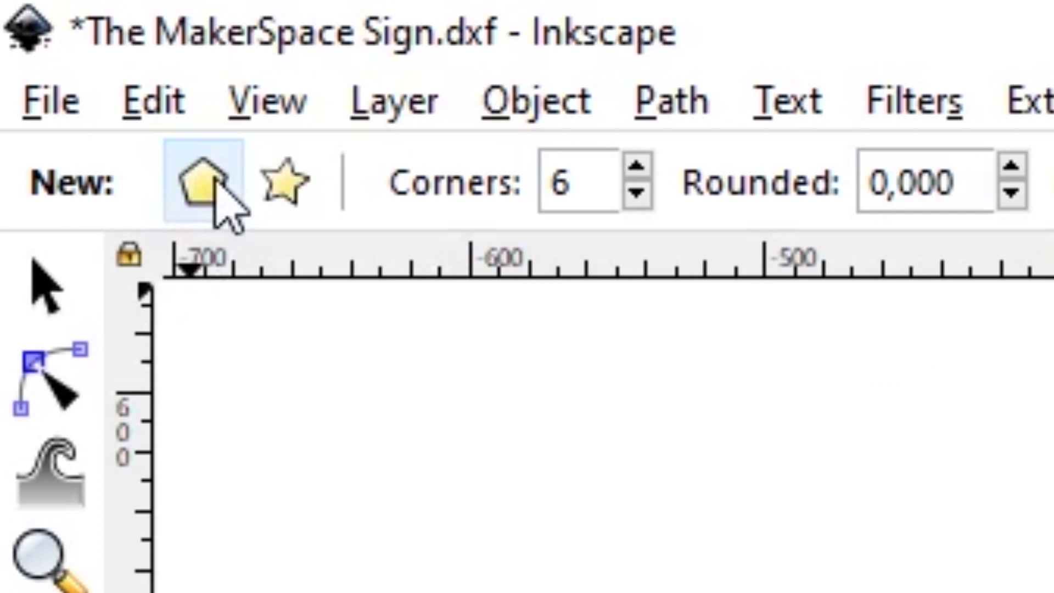
pyautogui.click(203, 187)
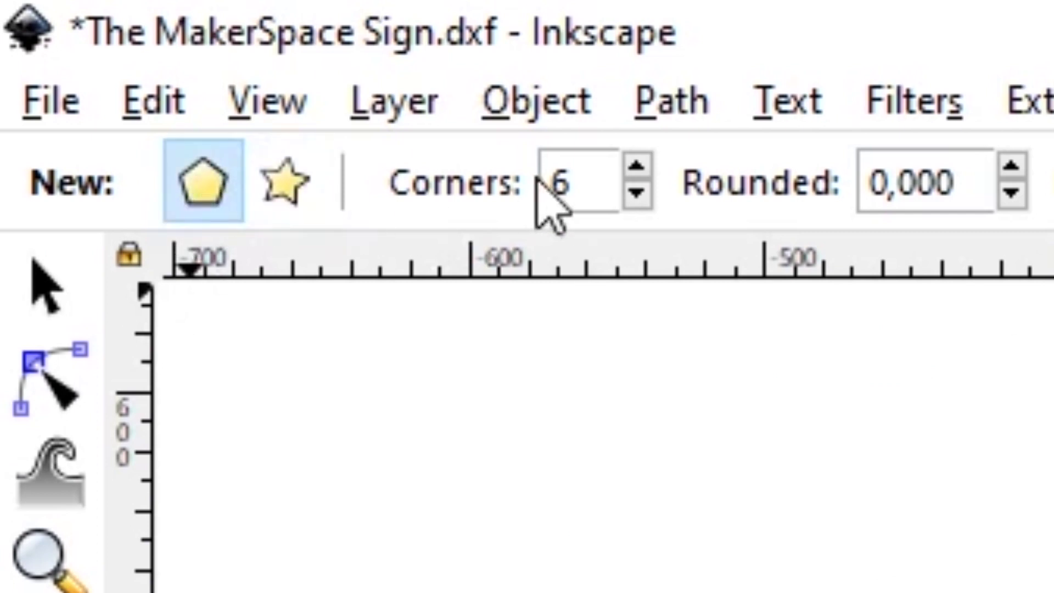
pyautogui.doubleClick(605, 183)
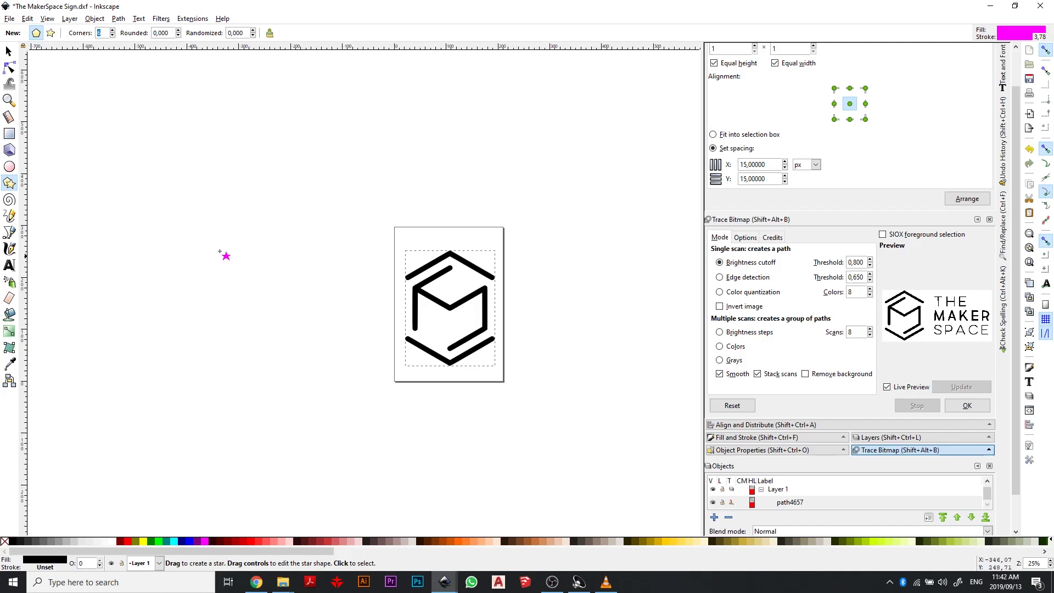
pyautogui.moveTo(186, 187); pyautogui.dragTo(276, 239)
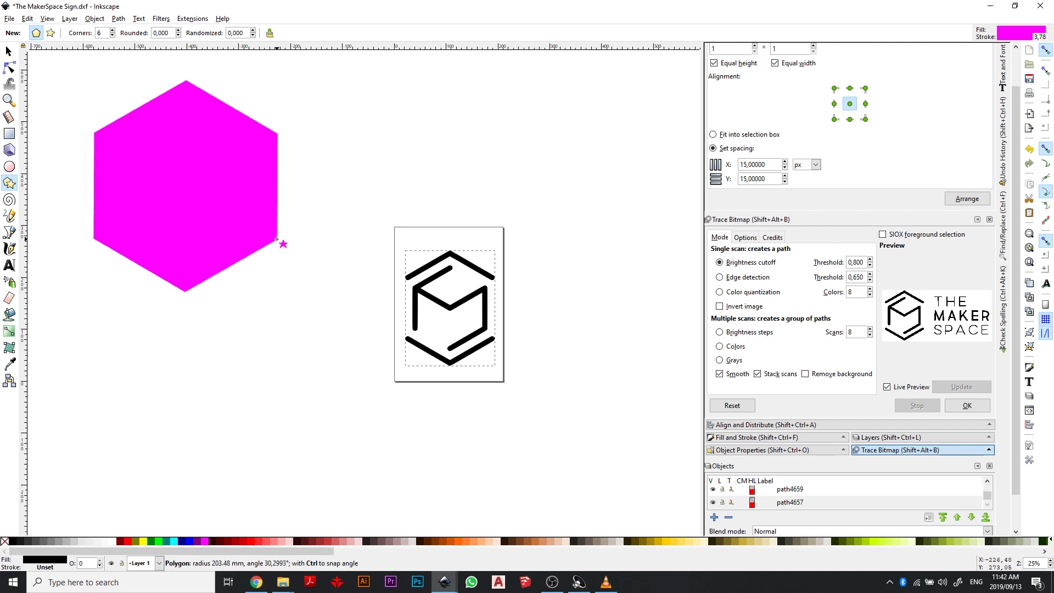
pyautogui.moveTo(277, 239)
pyautogui.mouseDown()
pyautogui.moveTo(288, 271)
pyautogui.moveTo(258, 297)
pyautogui.moveTo(301, 248)
pyautogui.moveTo(300, 267)
pyautogui.moveTo(308, 246)
pyautogui.moveTo(297, 247)
pyautogui.mouseUp()
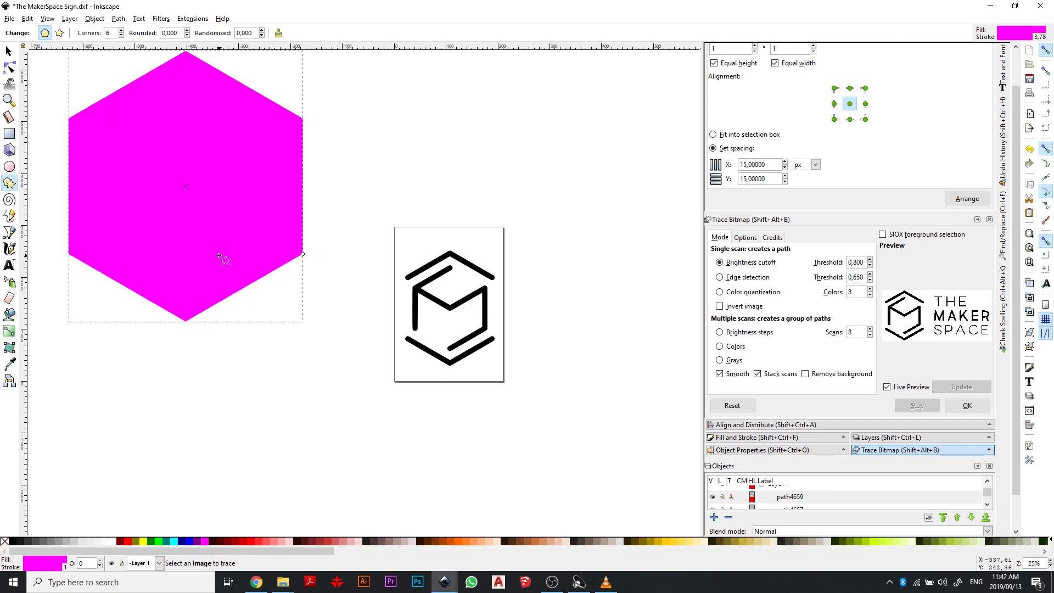
# Move the hexagon down and right, then back up and left.
pyautogui.press('s')
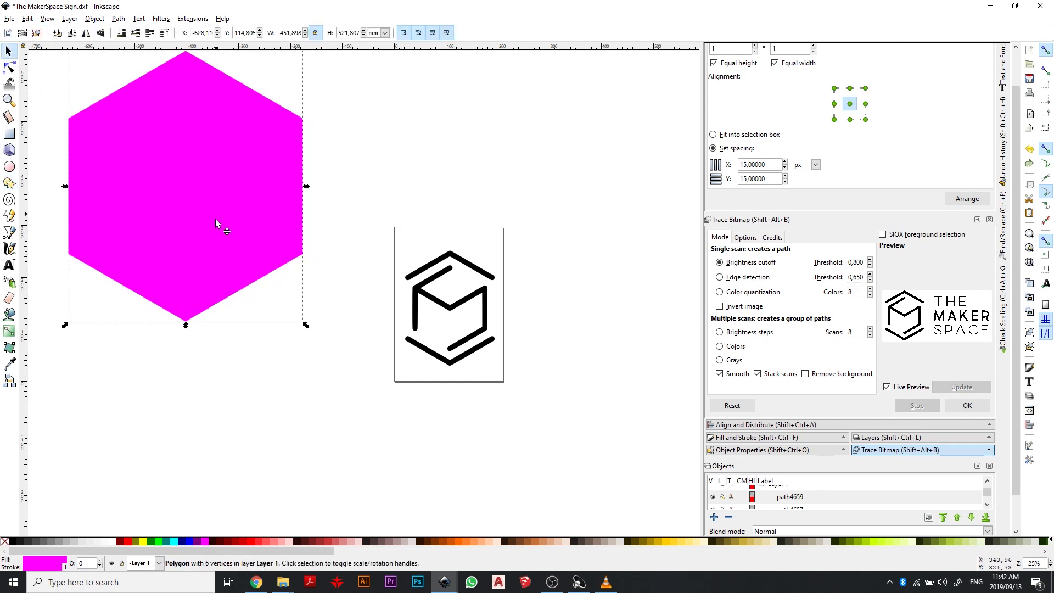
pyautogui.moveTo(216, 222); pyautogui.dragTo(234, 305)
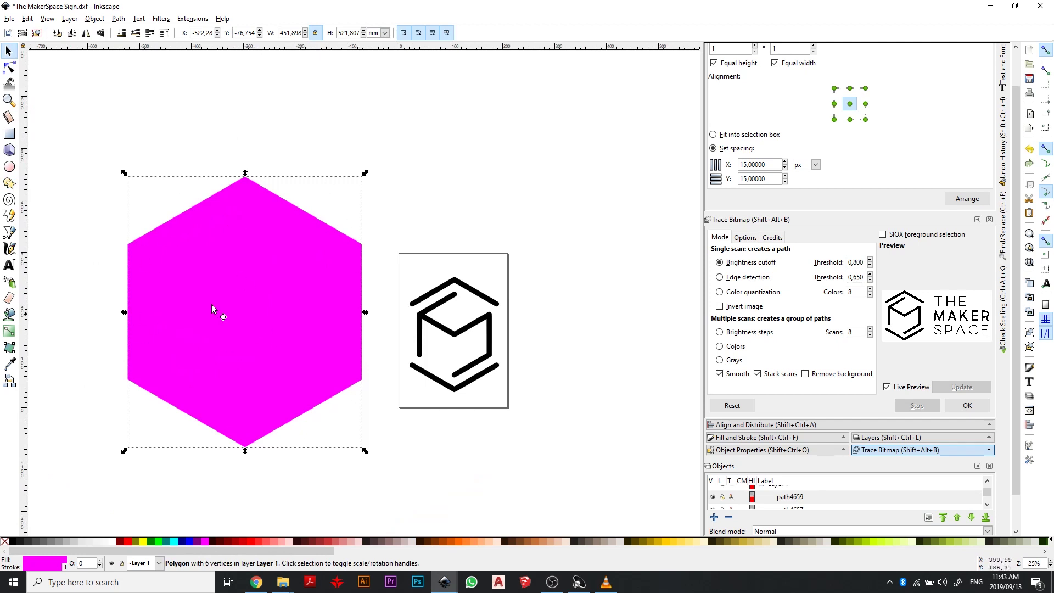
pyautogui.moveTo(212, 298); pyautogui.dragTo(187, 255)
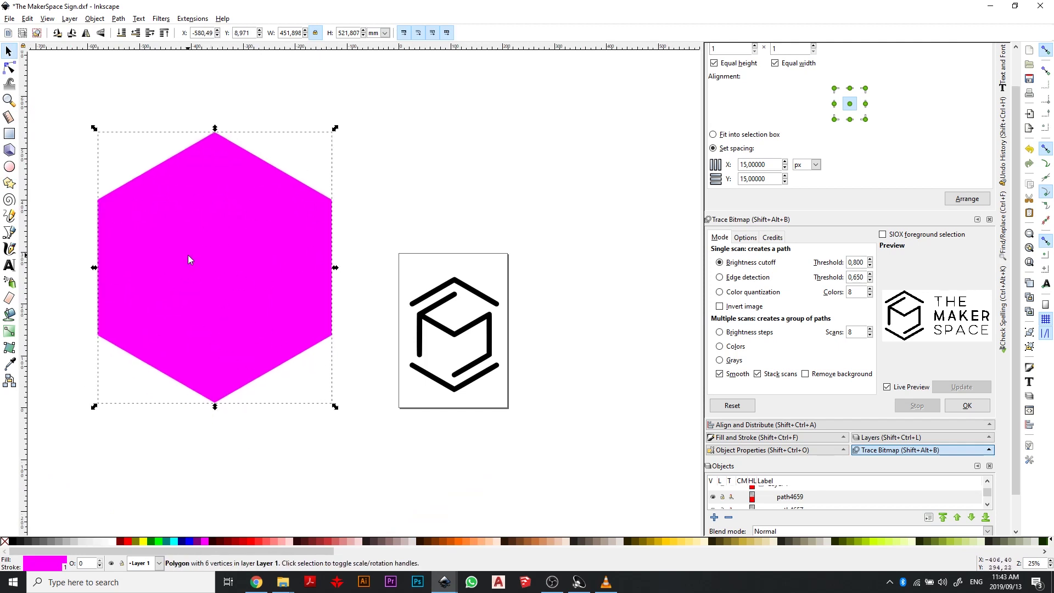
# Try 3 corners, restore 6, and move the hexagon to X -542.39, Y -82.045 mm.
pyautogui.press('*')
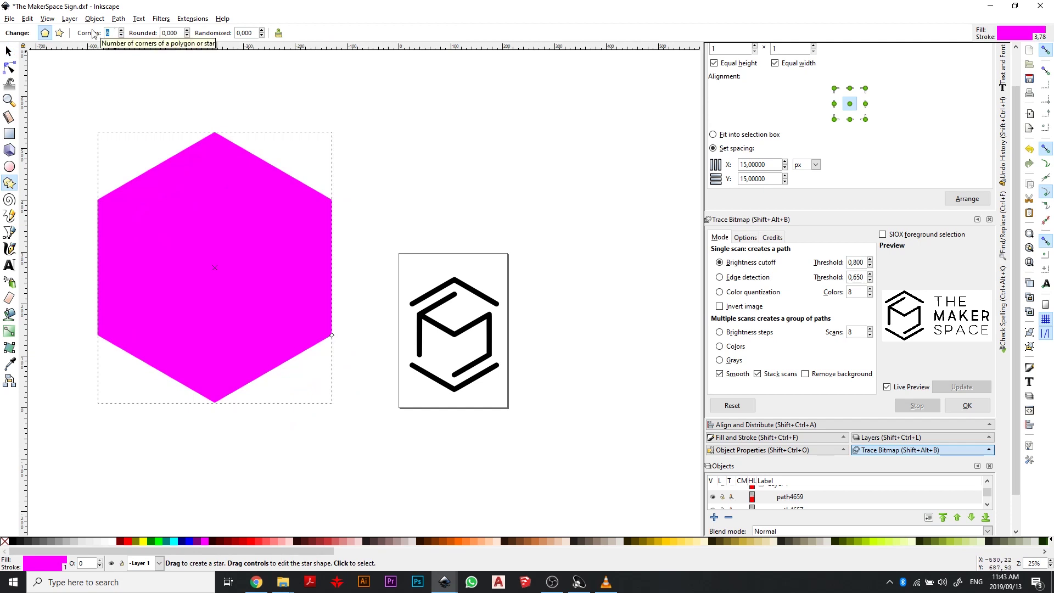
pyautogui.write('3')
pyautogui.press('Return')
pyautogui.write('6')
pyautogui.press('Return')
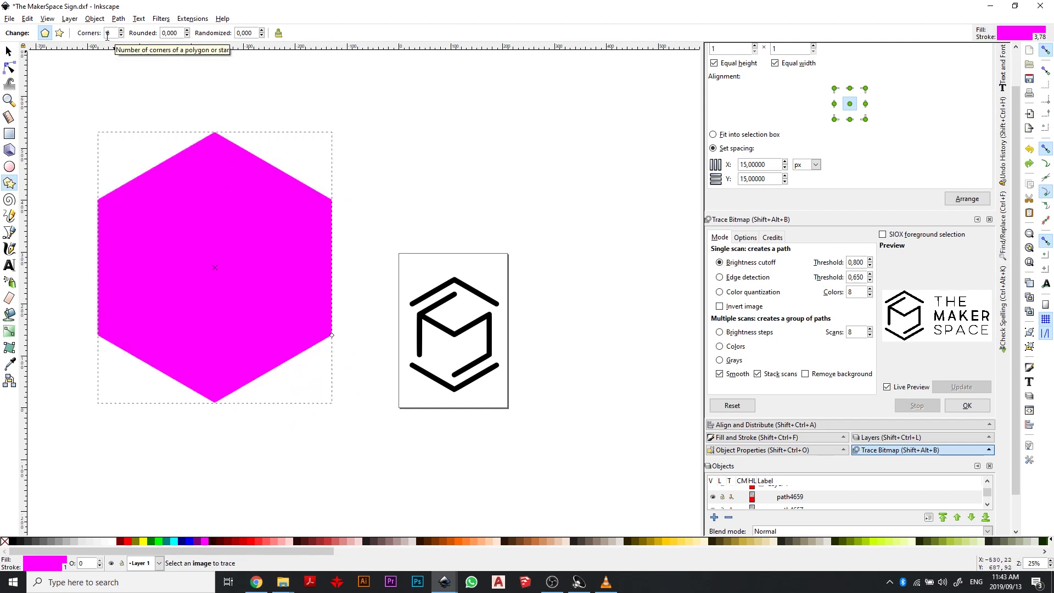
pyautogui.click(8, 51)
pyautogui.moveTo(193, 193); pyautogui.dragTo(212, 239)
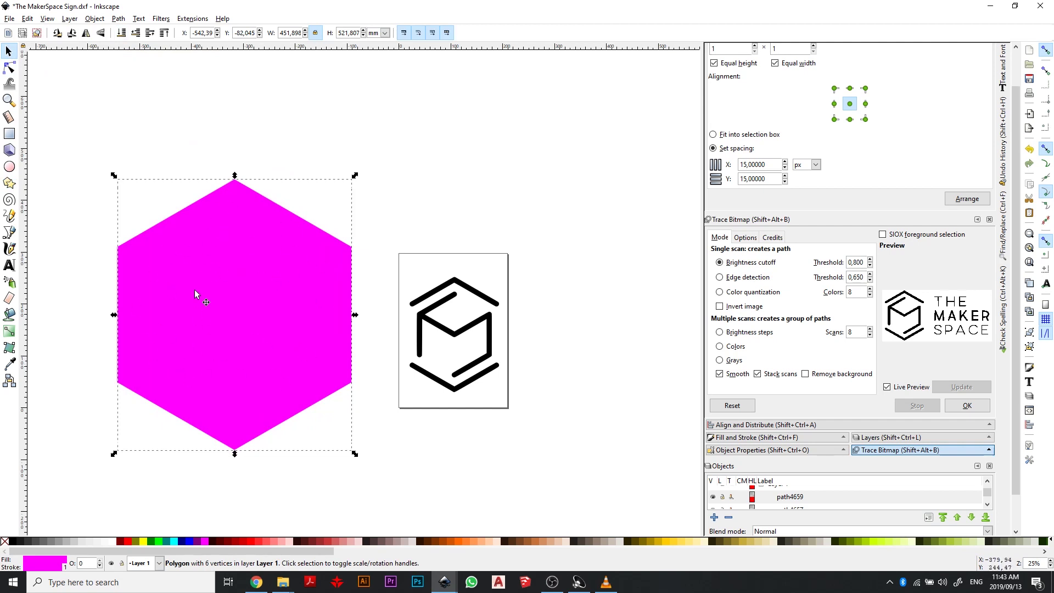
# Convert the hexagon to a plain path and inspect its six nodes.
pyautogui.click(117, 18)
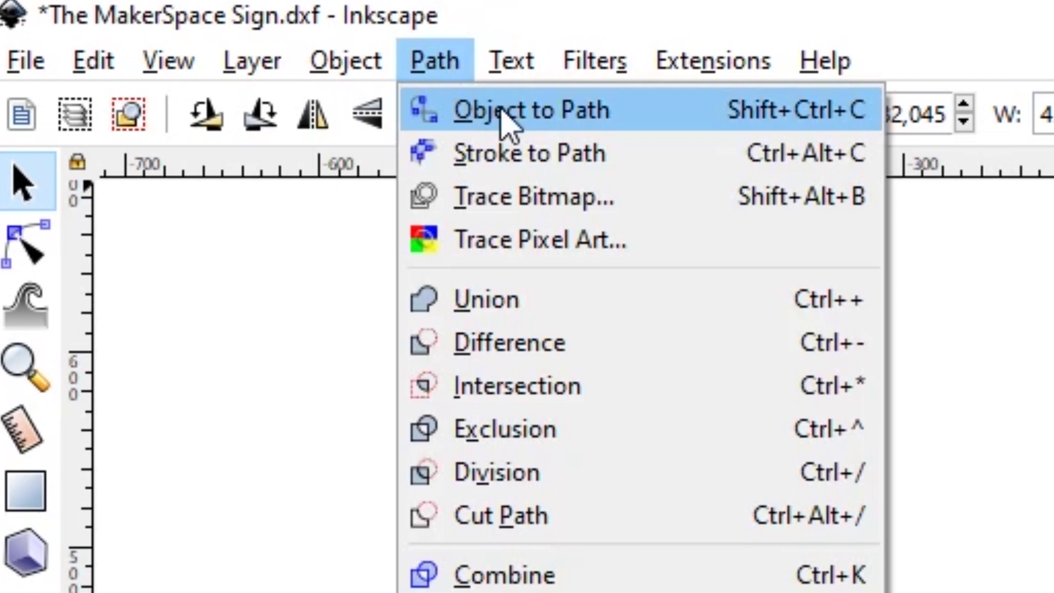
pyautogui.click(503, 112)
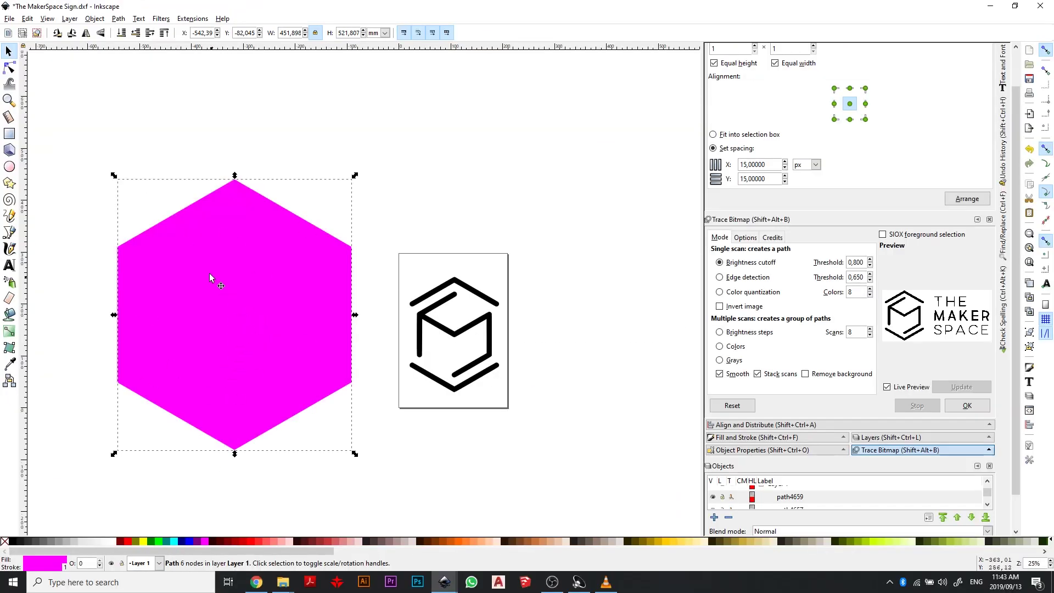
pyautogui.press('n')
pyautogui.keyDown('ctrl'); pyautogui.scroll(3, 214, 213); pyautogui.keyUp('ctrl')
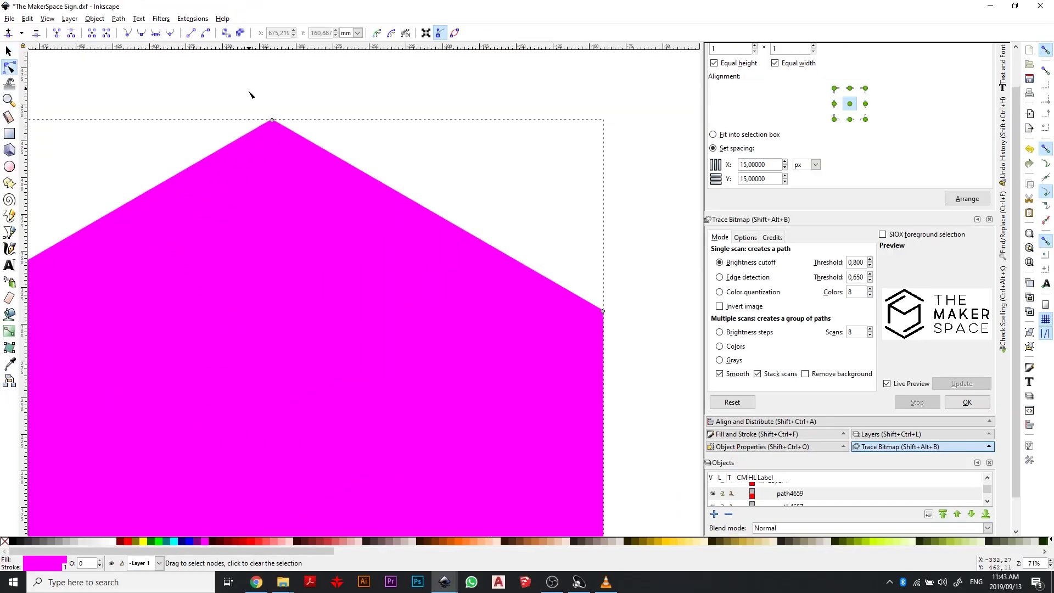
pyautogui.scroll(-3, 365, 218)
pyautogui.keyDown('ctrl'); pyautogui.scroll(-5, 302, 343); pyautogui.keyUp('ctrl')
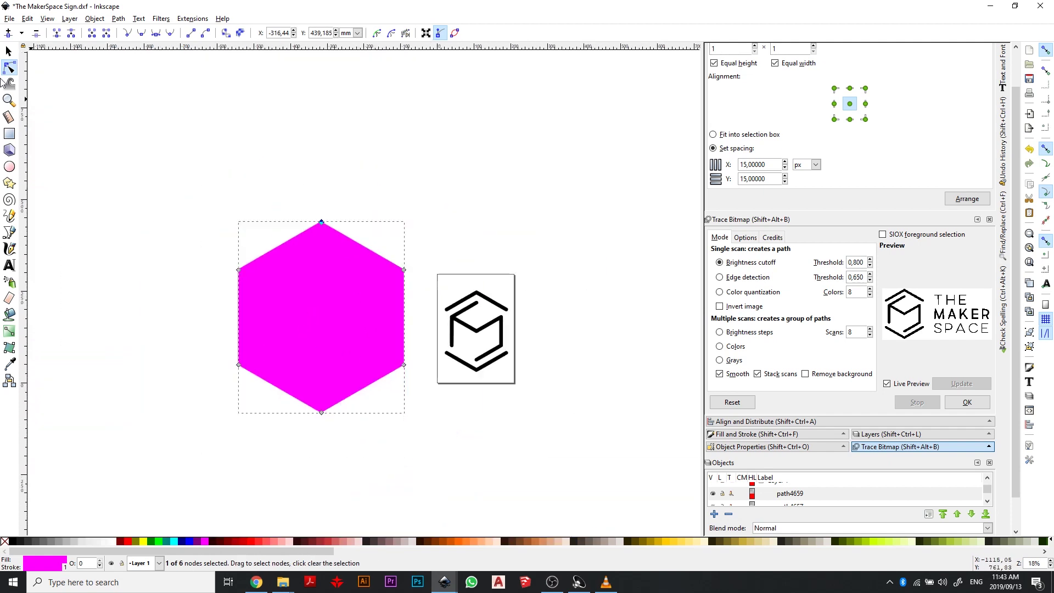
# Move the hexagon right of the page to X 331.687, Y -46.124 mm.
pyautogui.click(8, 53)
pyautogui.moveTo(262, 305); pyautogui.dragTo(555, 260)
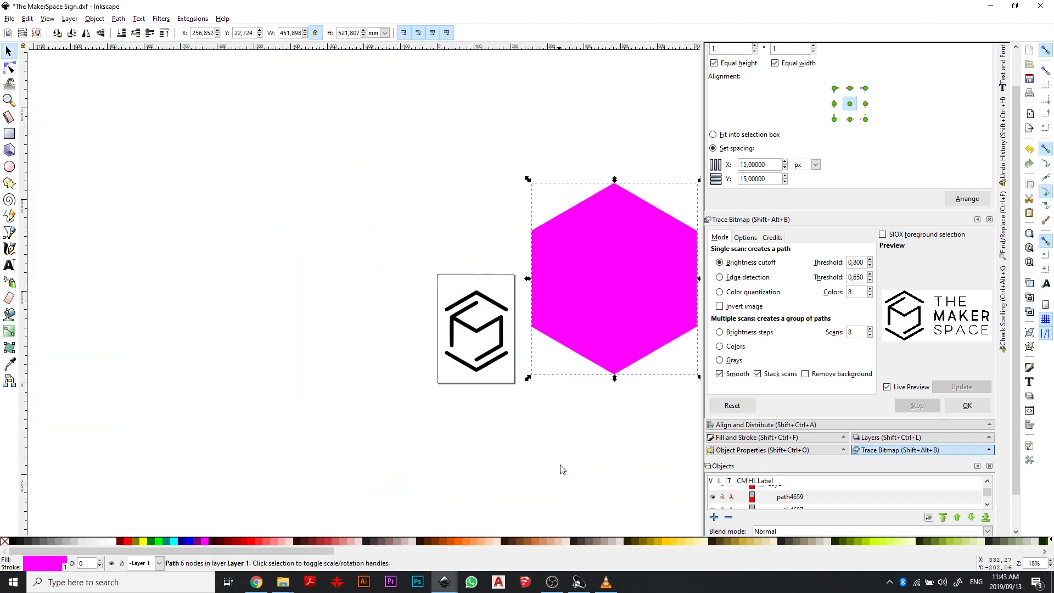
pyautogui.hscroll(3, 521, 466)
# Drag the magenta hexagon a short distance downward.
pyautogui.moveTo(472, 243); pyautogui.dragTo(463, 301)
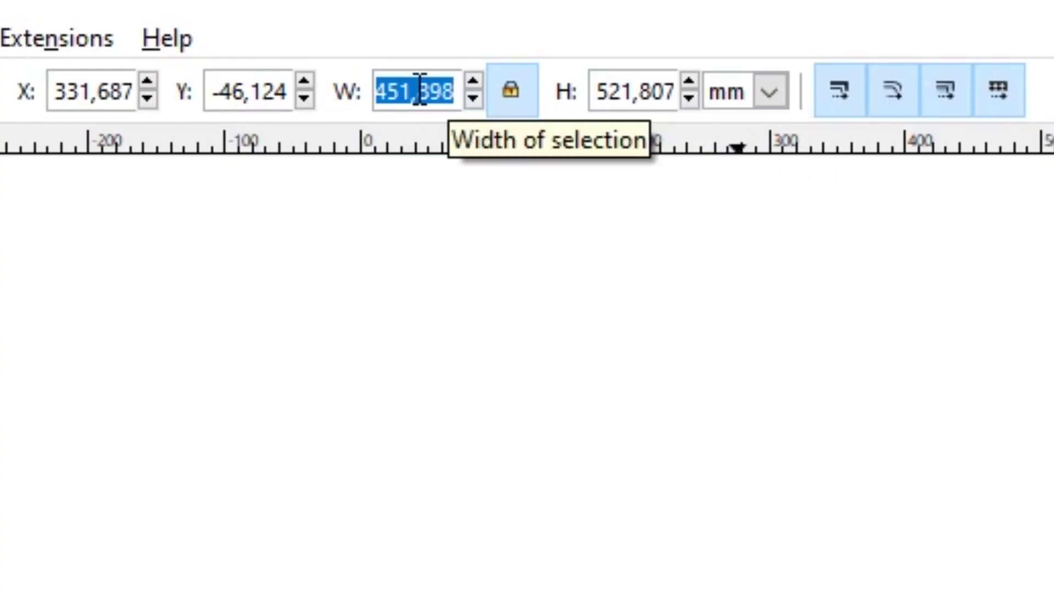
# Set the hexagon width to 850 mm and move it to a new spot.
pyautogui.write('850')
pyautogui.press('Return')
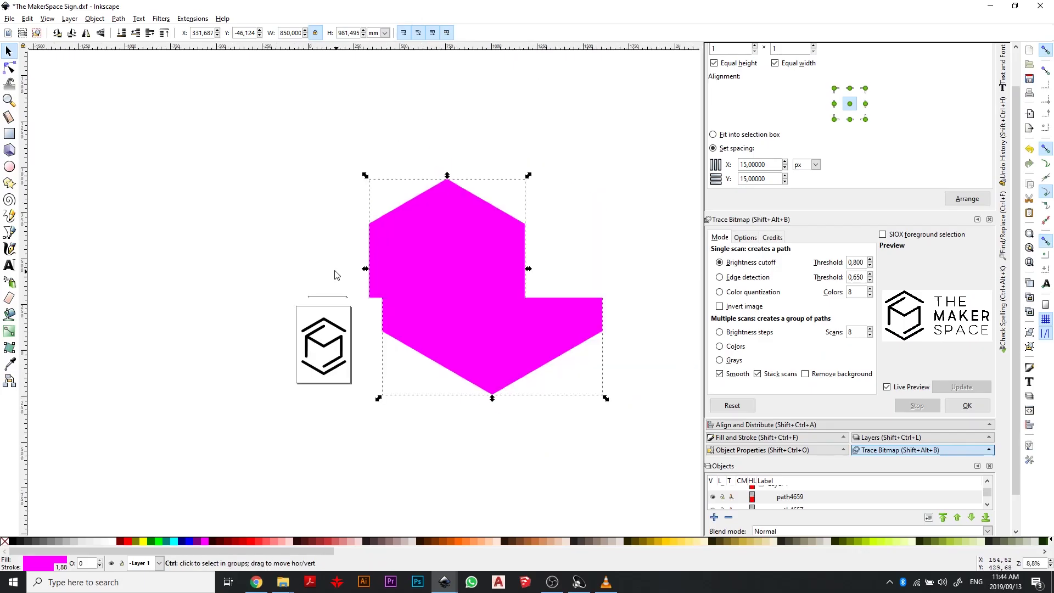
pyautogui.scroll(-2, 410, 258)
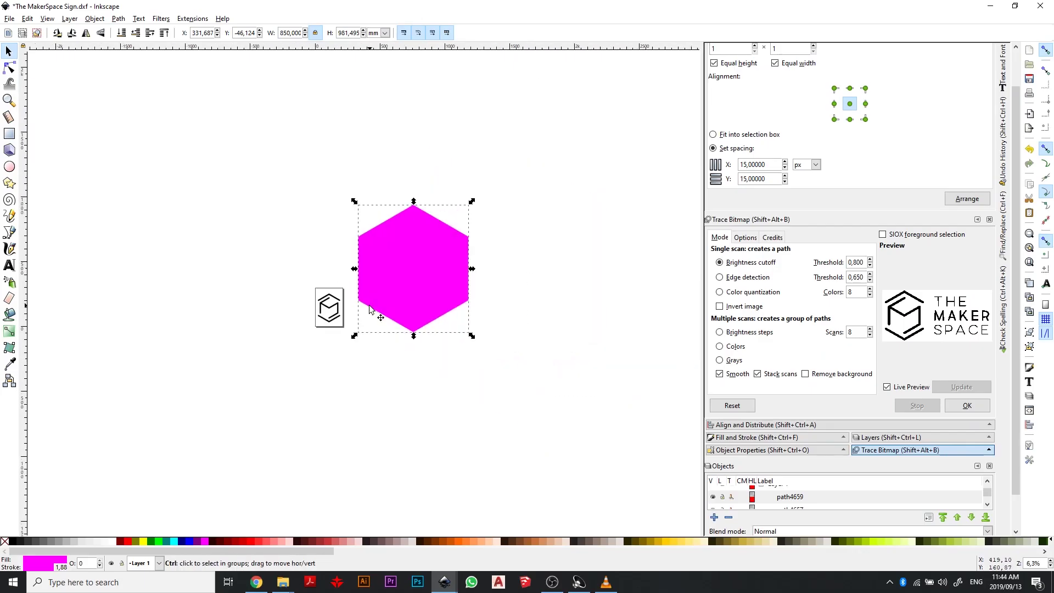
pyautogui.moveTo(410, 264); pyautogui.dragTo(405, 308)
# Scale the cube logo to 650 mm tall and move it toward the hexagon.
pyautogui.click(586, 348)
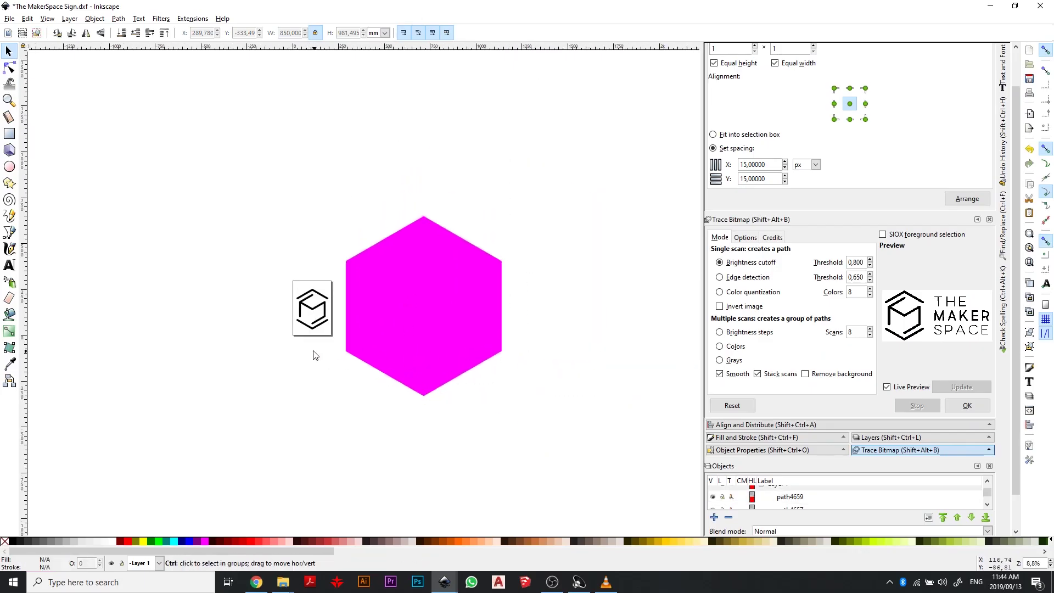
pyautogui.moveTo(253, 246); pyautogui.dragTo(348, 373)
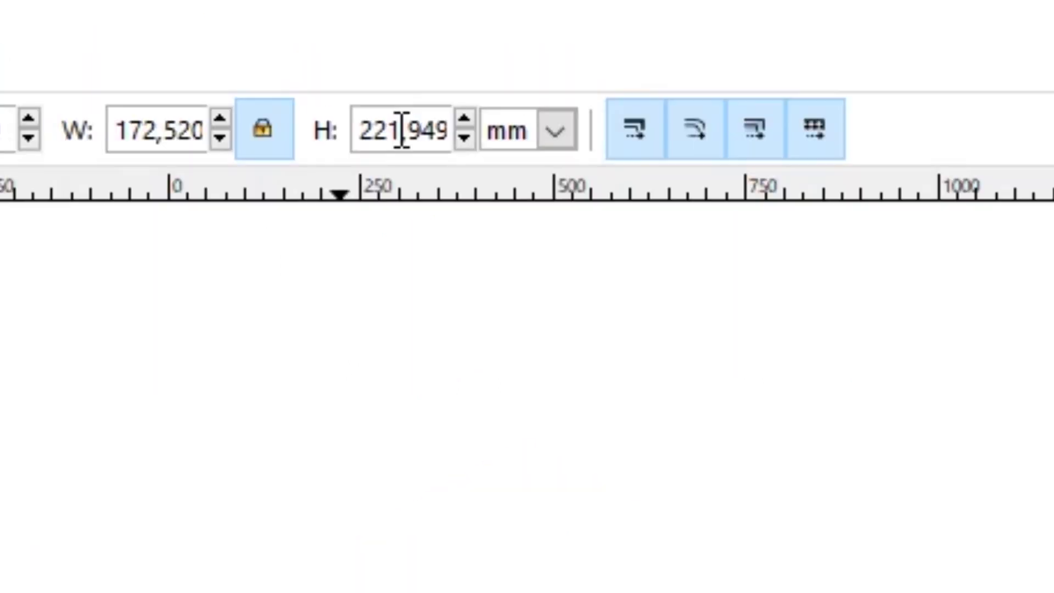
pyautogui.tripleClick(350, 33)
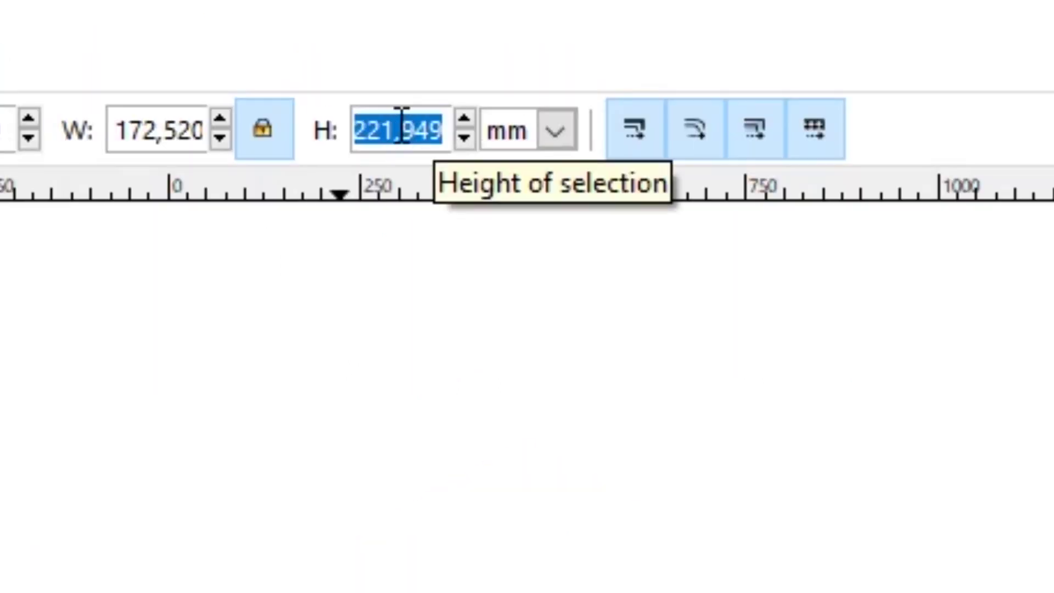
pyautogui.write('650')
pyautogui.press('Return')
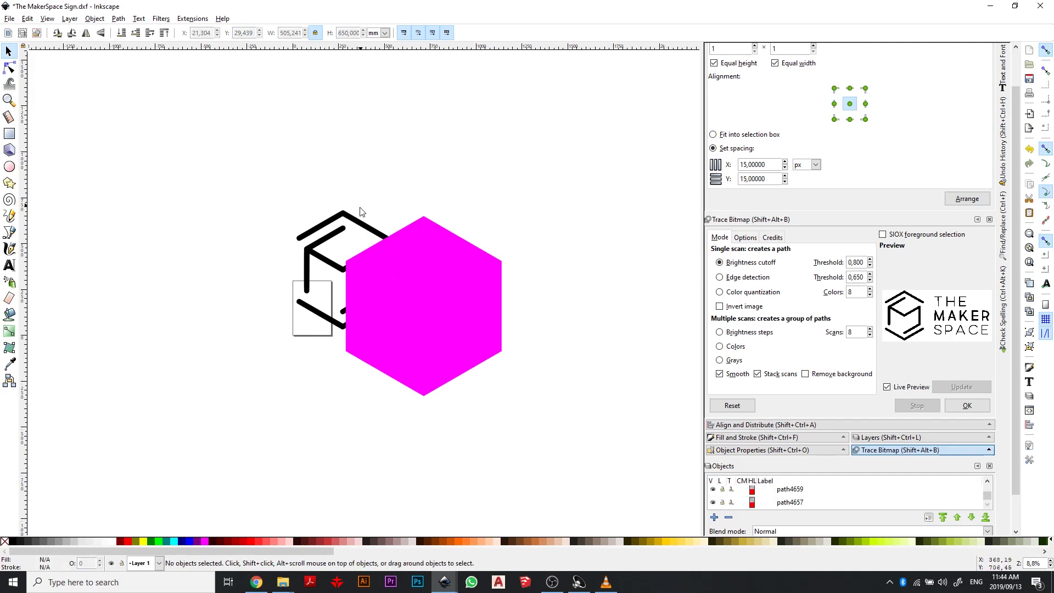
pyautogui.moveTo(357, 225); pyautogui.dragTo(372, 233)
# Select both objects and drag them so the logo overlaps the hexagon.
pyautogui.moveTo(205, 155); pyautogui.dragTo(661, 486)
pyautogui.moveTo(449, 326); pyautogui.dragTo(549, 264)
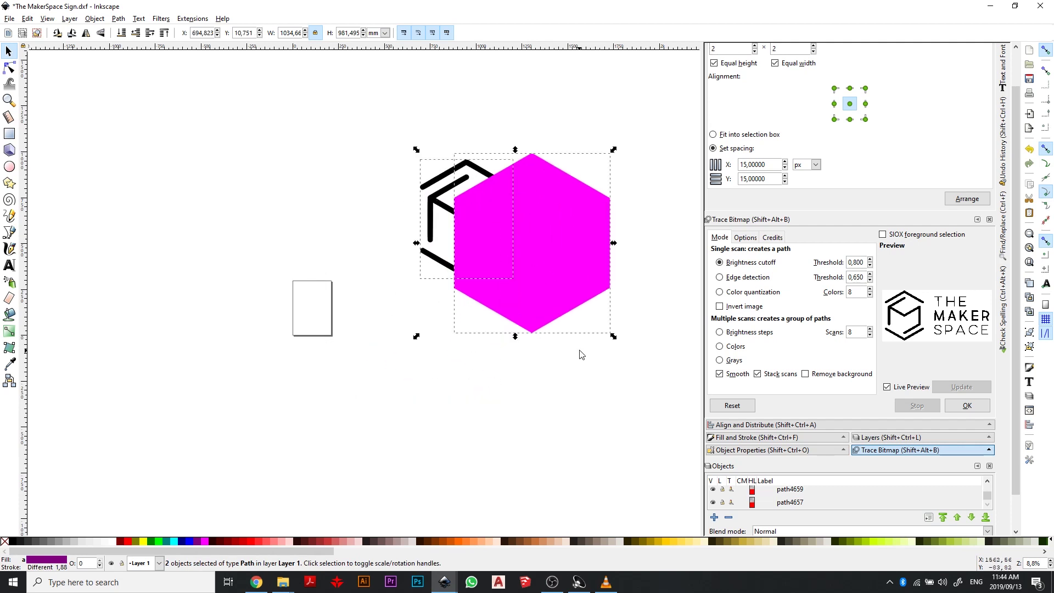
pyautogui.scroll(3, 448, 232)
# Raise the cube logo to the top above the hexagon, then select both objects.
pyautogui.click(420, 149)
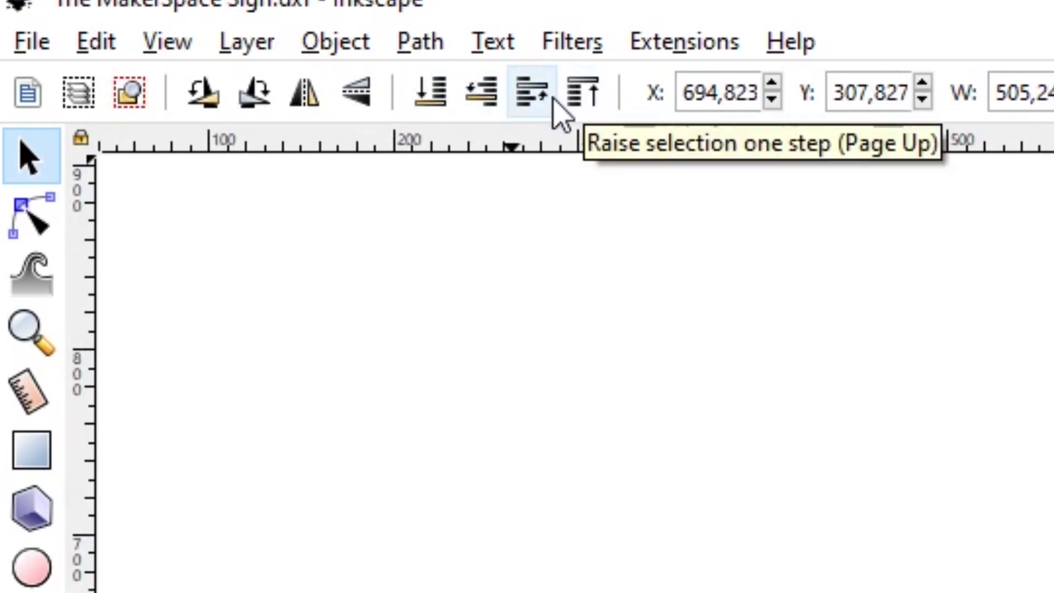
pyautogui.click(582, 99)
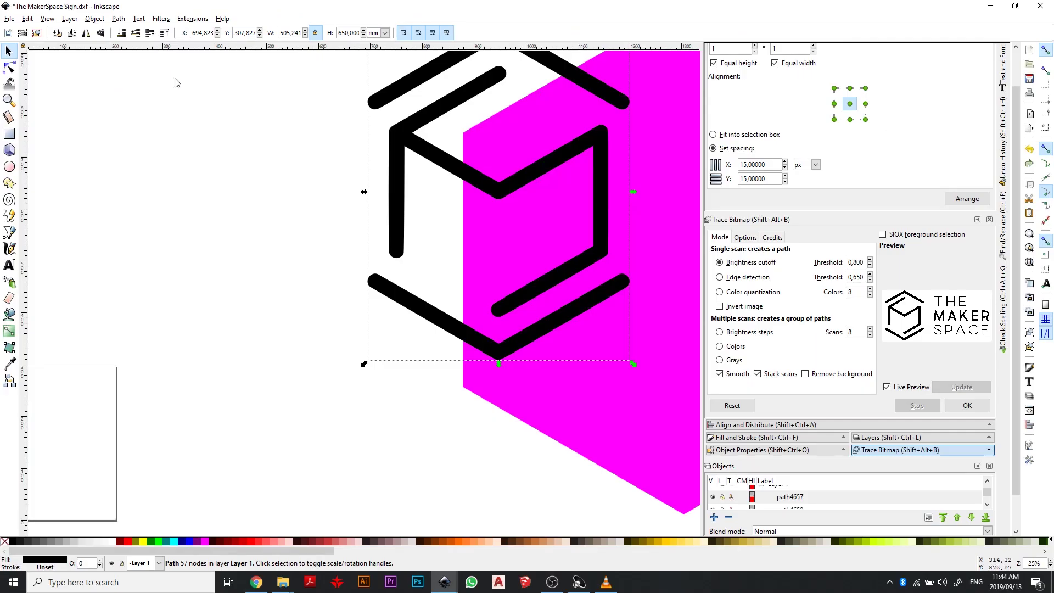
pyautogui.scroll(-3, 383, 329)
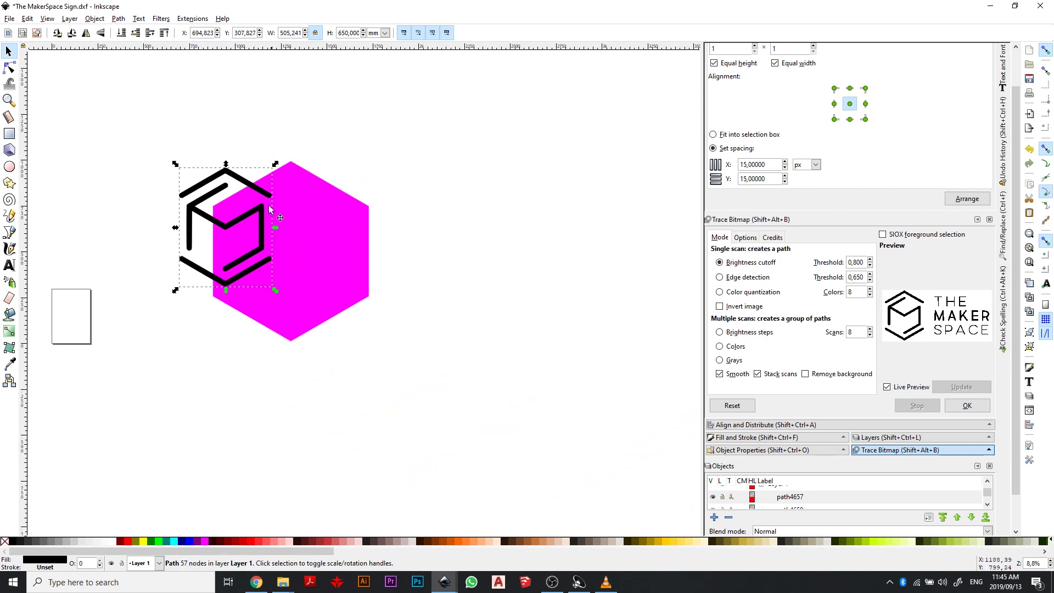
pyautogui.moveTo(143, 117); pyautogui.dragTo(498, 403)
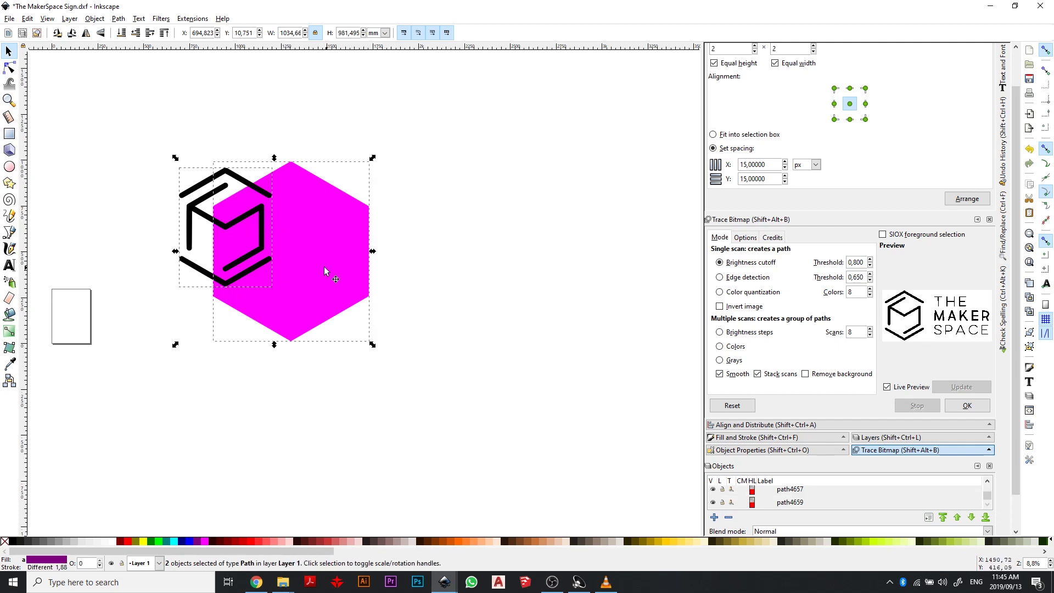
# Centre the cube logo on the magenta hexagon horizontally and vertically using Align and Distribute.
pyautogui.click(97, 19)
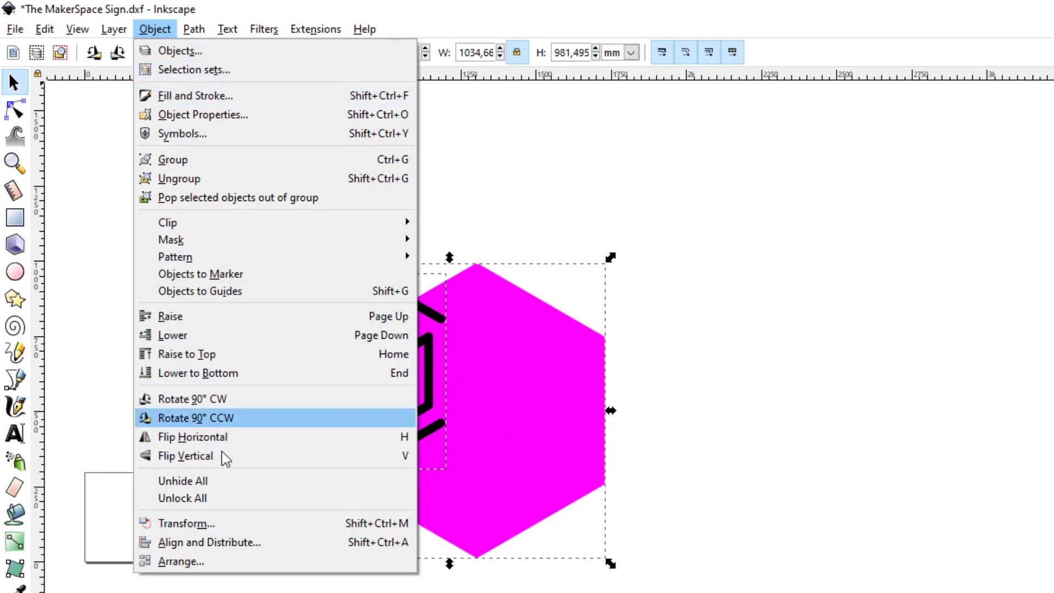
pyautogui.click(179, 547)
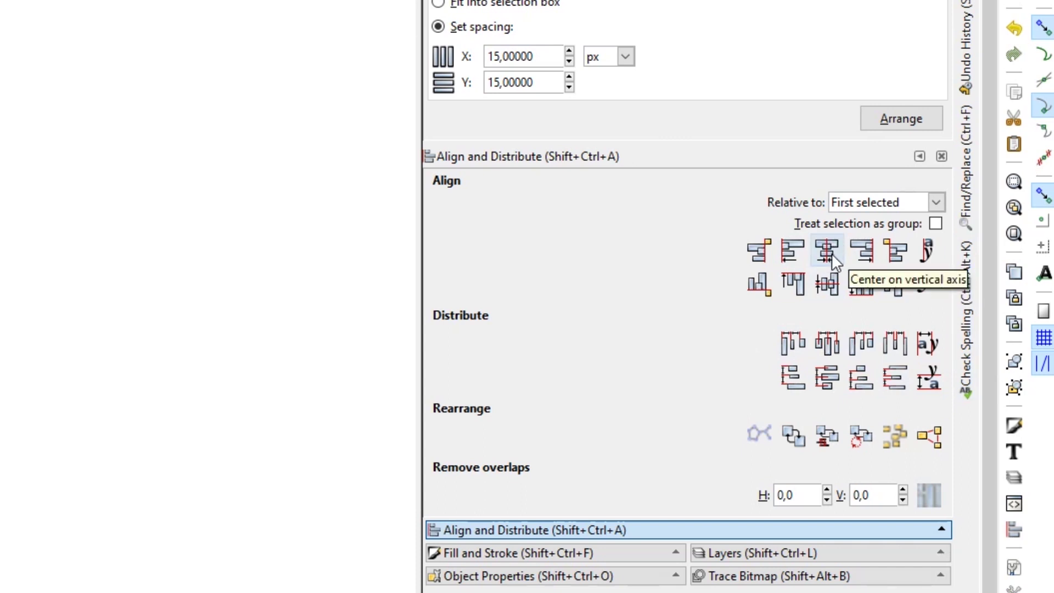
pyautogui.click(832, 252)
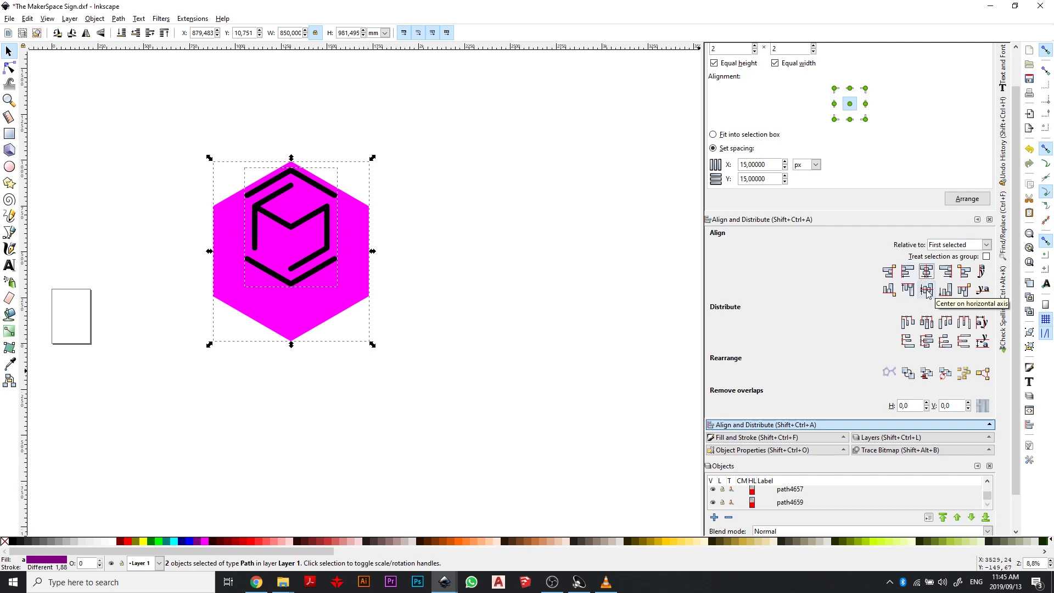
pyautogui.click(927, 290)
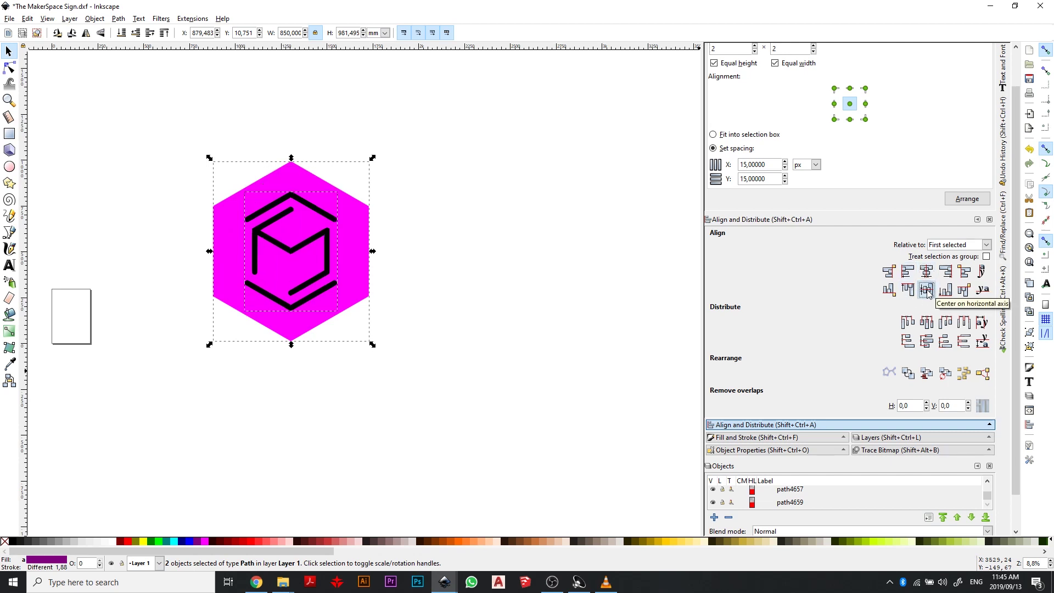
pyautogui.click(376, 336)
# Select the hexagon and cube together and move them to X 358.783, Y -315.21 mm.
pyautogui.scroll(4, 295, 285)
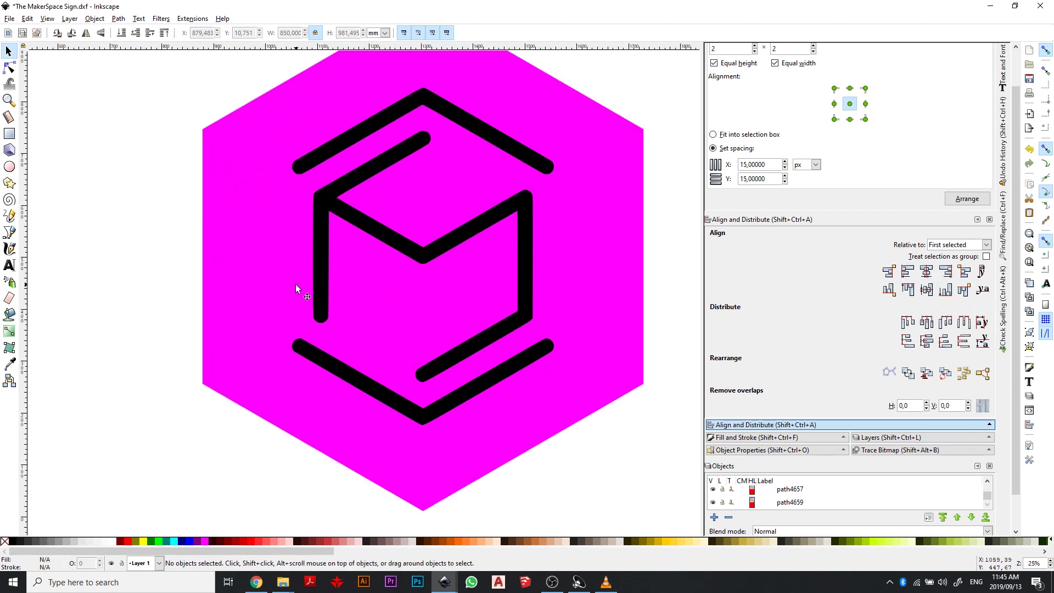
pyautogui.scroll(-3, 292, 280)
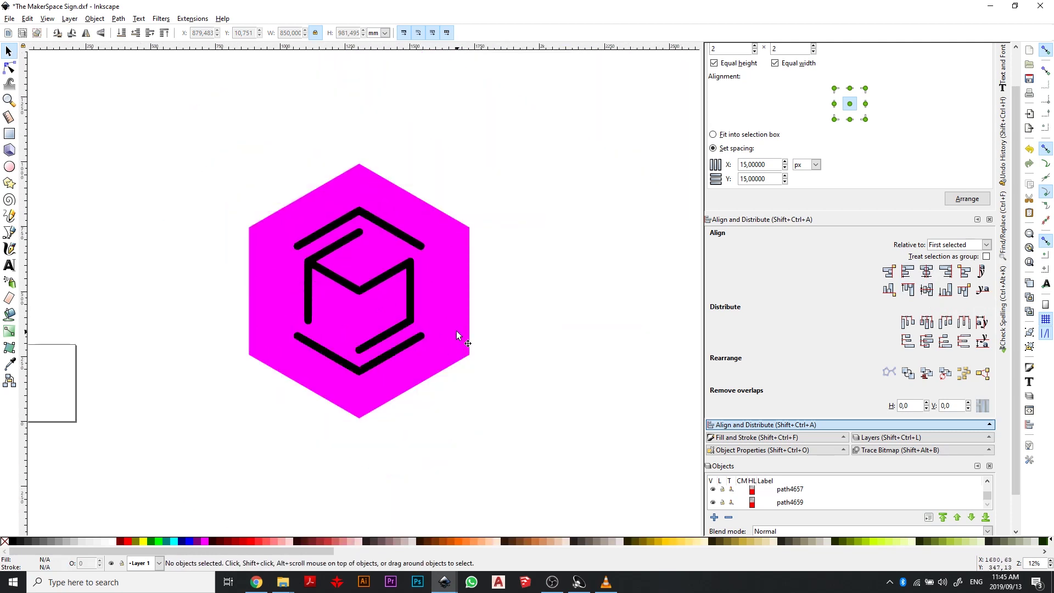
pyautogui.scroll(-3, 456, 335)
pyautogui.scroll(3, 447, 331)
pyautogui.scroll(-2, 539, 341)
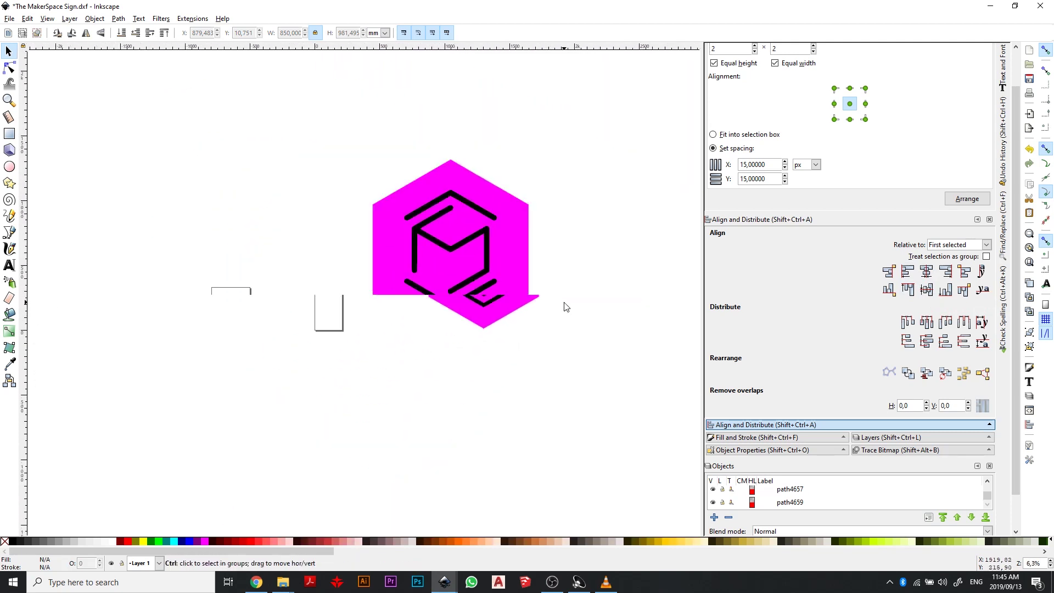
pyautogui.moveTo(368, 180); pyautogui.dragTo(614, 396)
pyautogui.moveTo(539, 308); pyautogui.dragTo(423, 311)
pyautogui.scroll(1, 394, 307)
pyautogui.scroll(2, 508, 330)
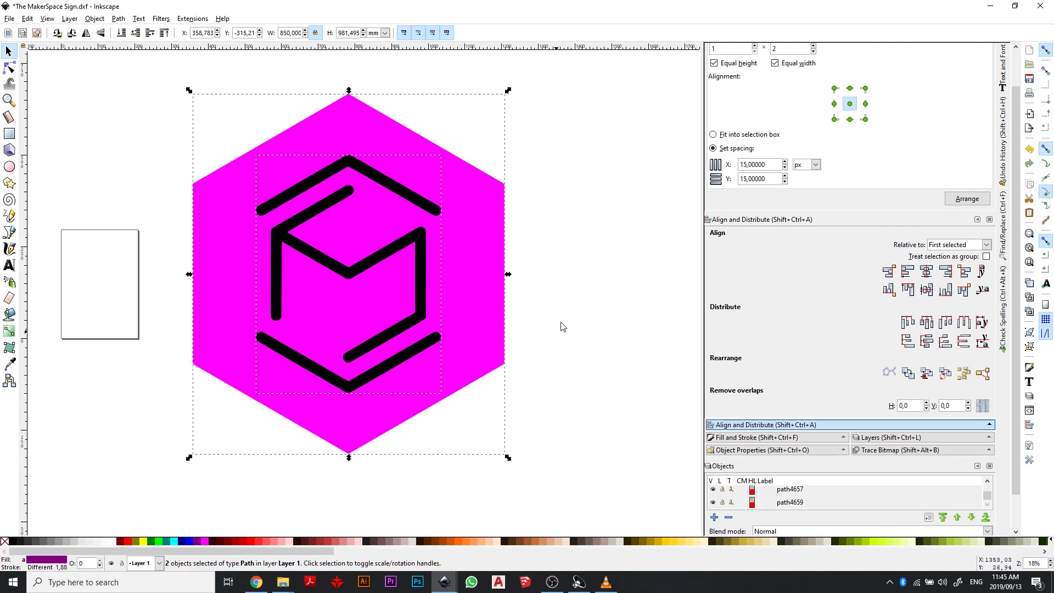
# Select the cube path plus the hexagon and apply Path > Difference to cut the cube out.
pyautogui.click(564, 286)
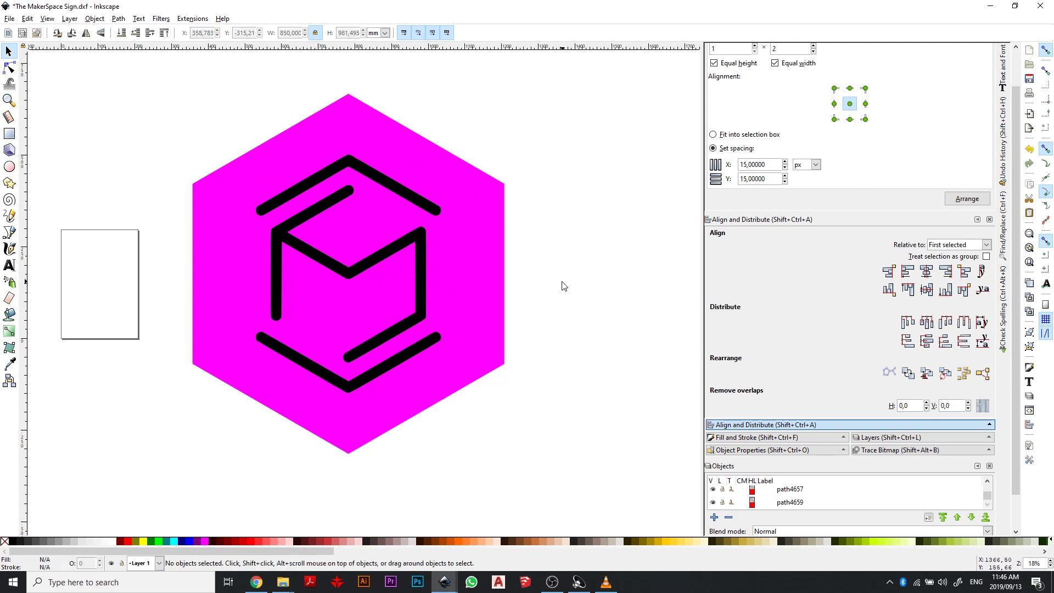
pyautogui.click(421, 208)
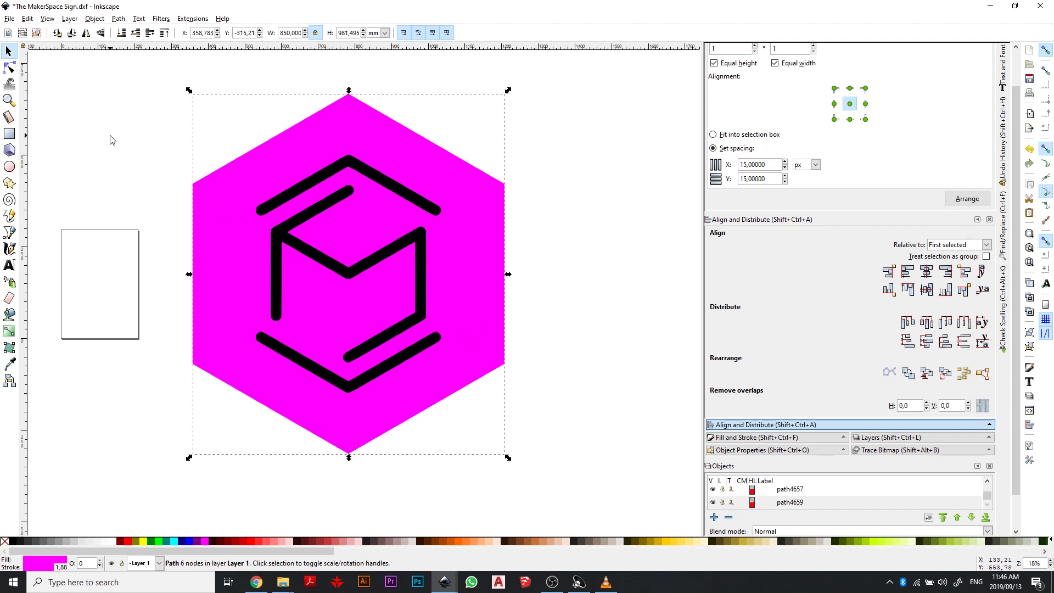
pyautogui.click(9, 68)
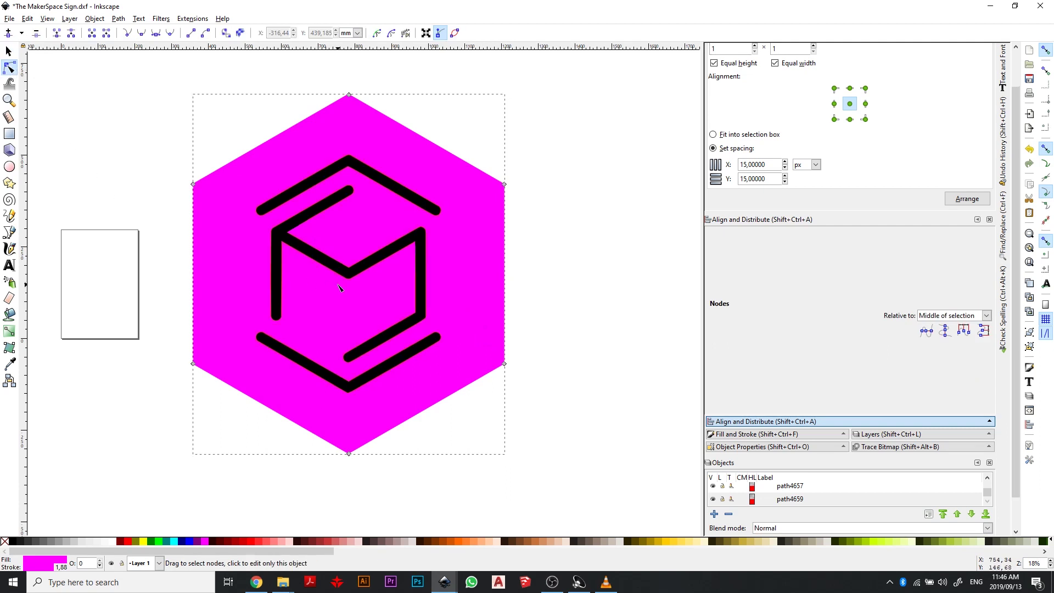
pyautogui.click(322, 254)
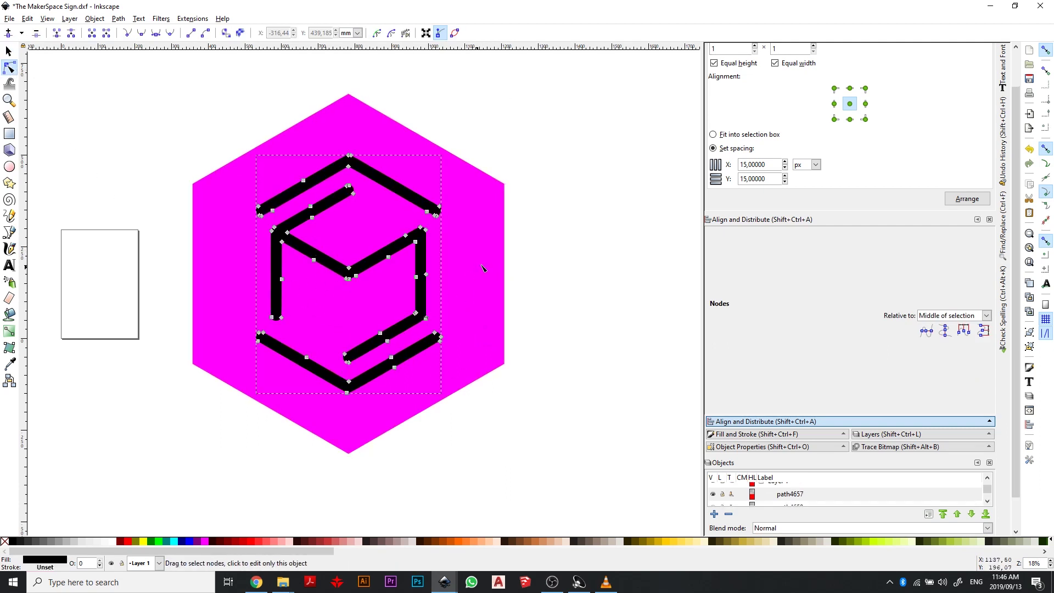
pyautogui.click(482, 213)
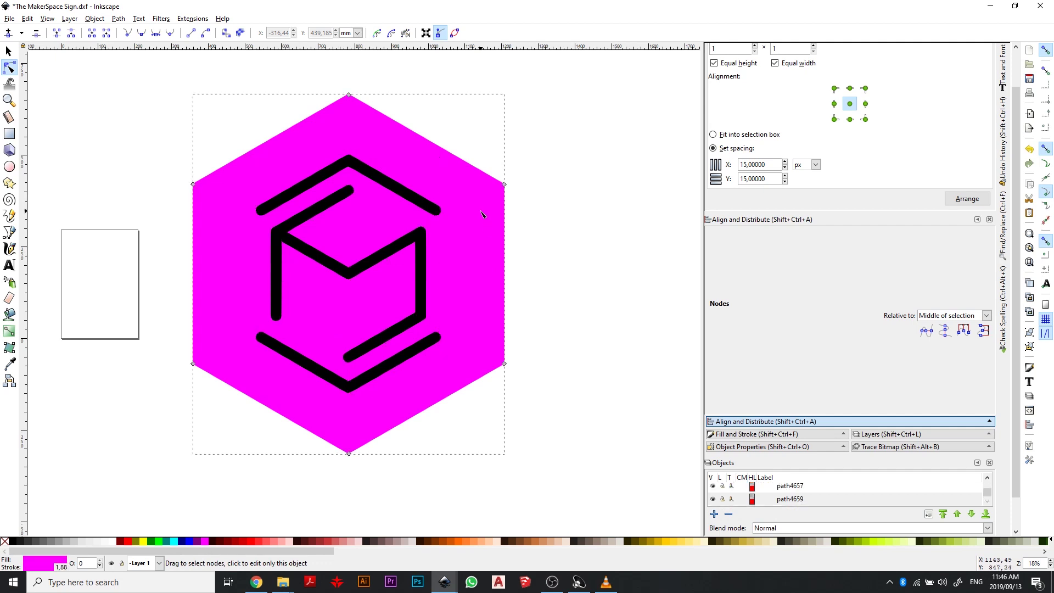
pyautogui.click(415, 254)
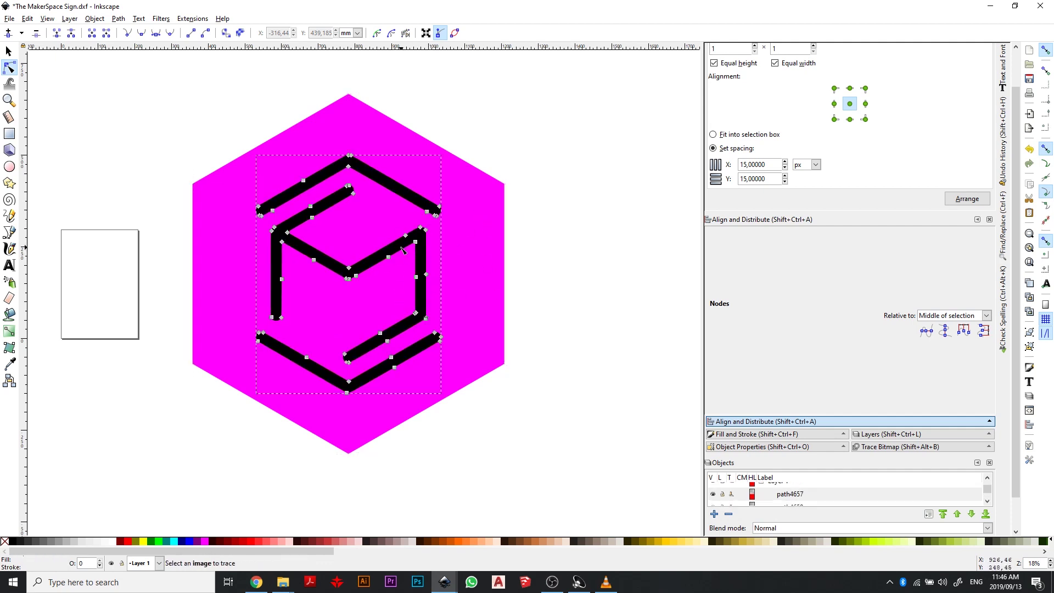
pyautogui.keyDown('shift'); pyautogui.click(478, 235); pyautogui.keyUp('shift')
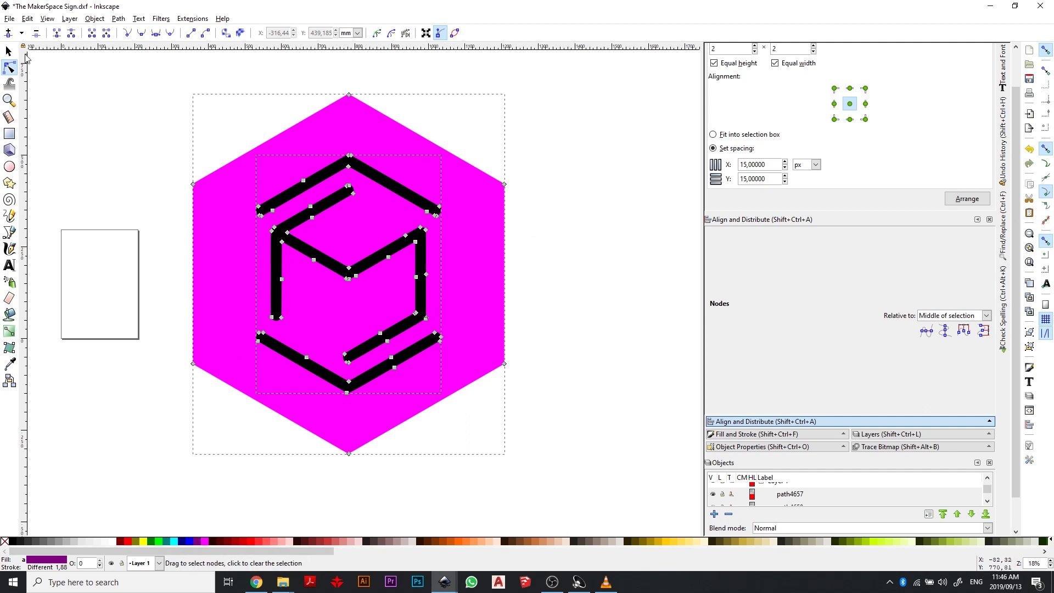
pyautogui.click(119, 19)
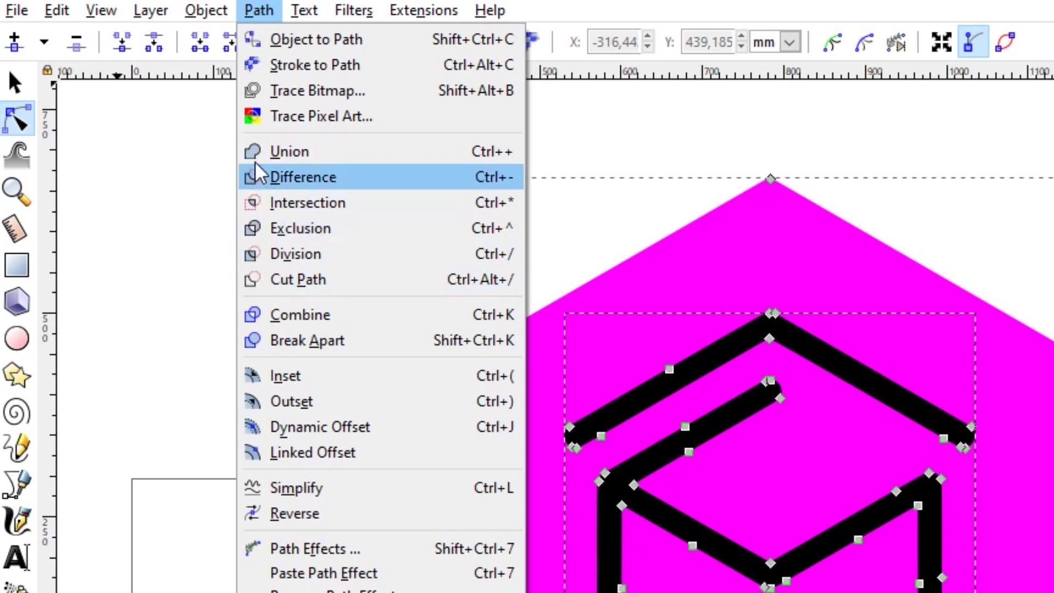
pyautogui.click(318, 177)
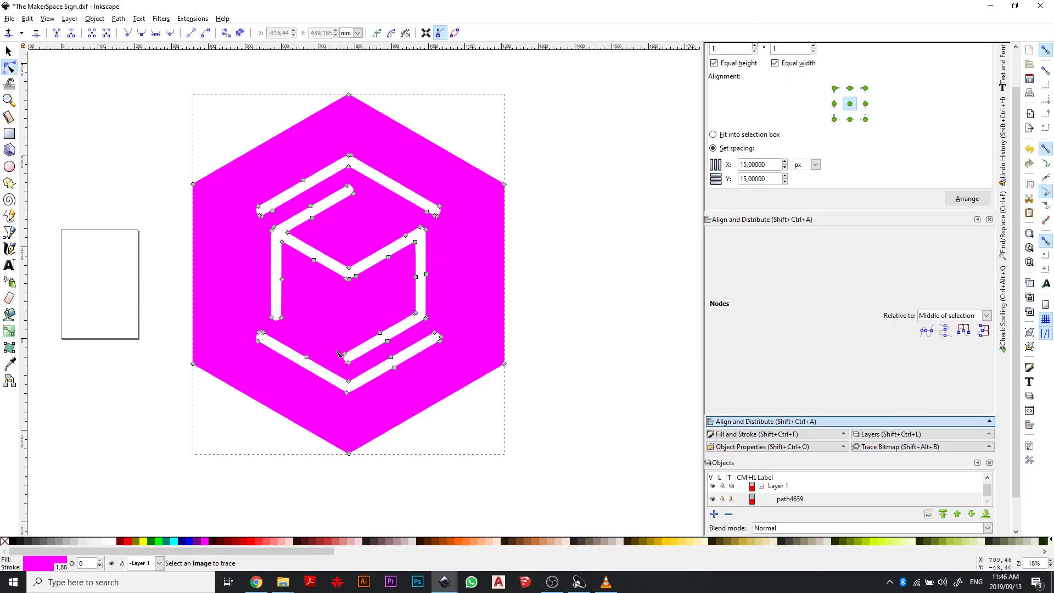
# Reposition the combined cut-out path path4659 on the canvas.
pyautogui.press('s')
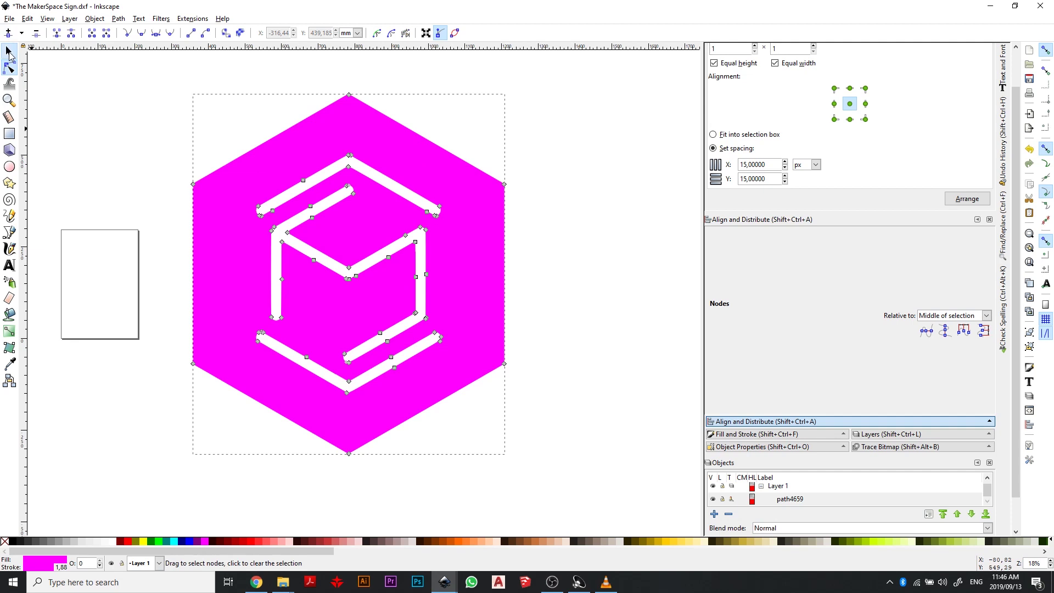
pyautogui.scroll(-3, 364, 173)
pyautogui.moveTo(396, 216); pyautogui.dragTo(428, 217)
pyautogui.scroll(3, 429, 217)
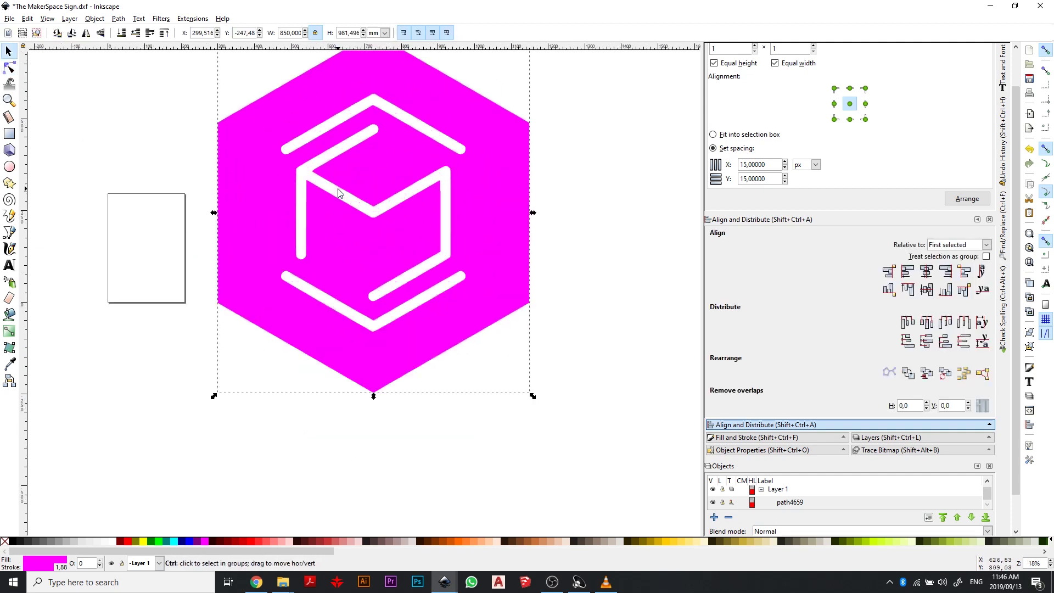
pyautogui.scroll(2, 450, 295)
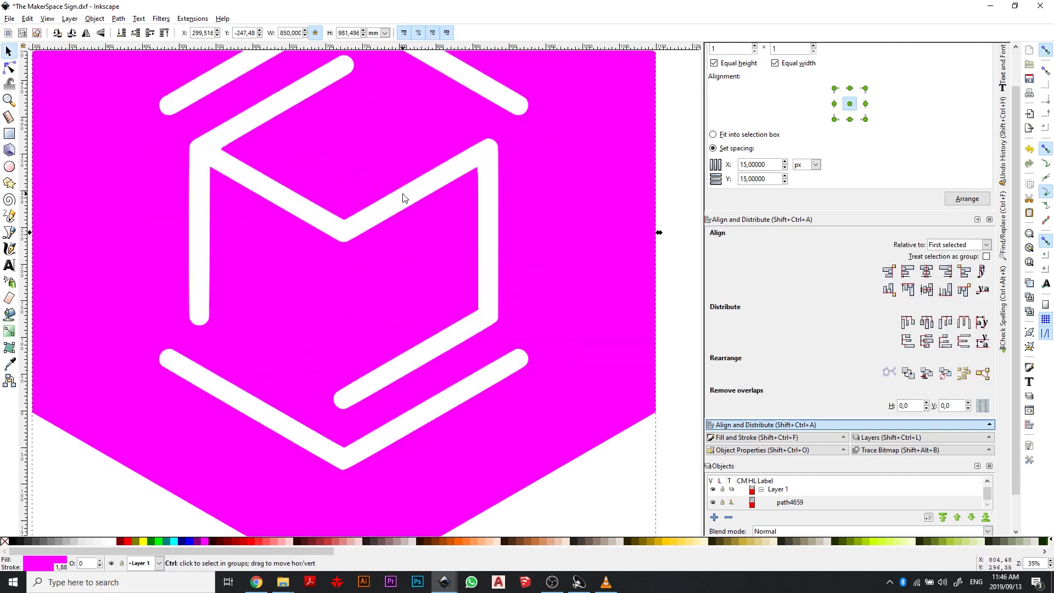
pyautogui.scroll(-3, 374, 210)
pyautogui.scroll(1, 271, 233)
pyautogui.scroll(-1, 367, 274)
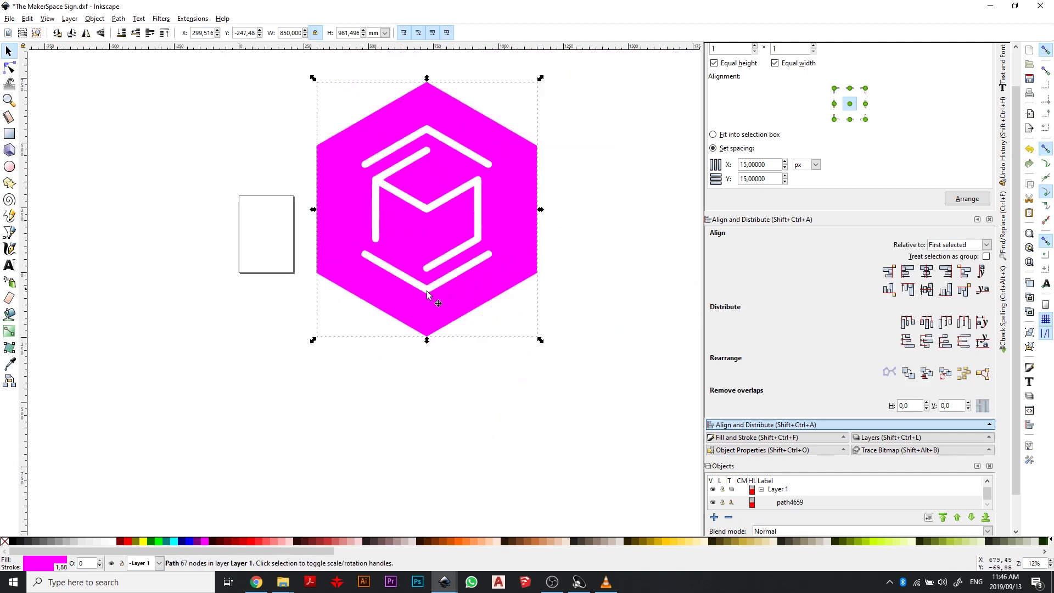
pyautogui.scroll(2, 600, 280)
pyautogui.hscroll(3, 603, 299)
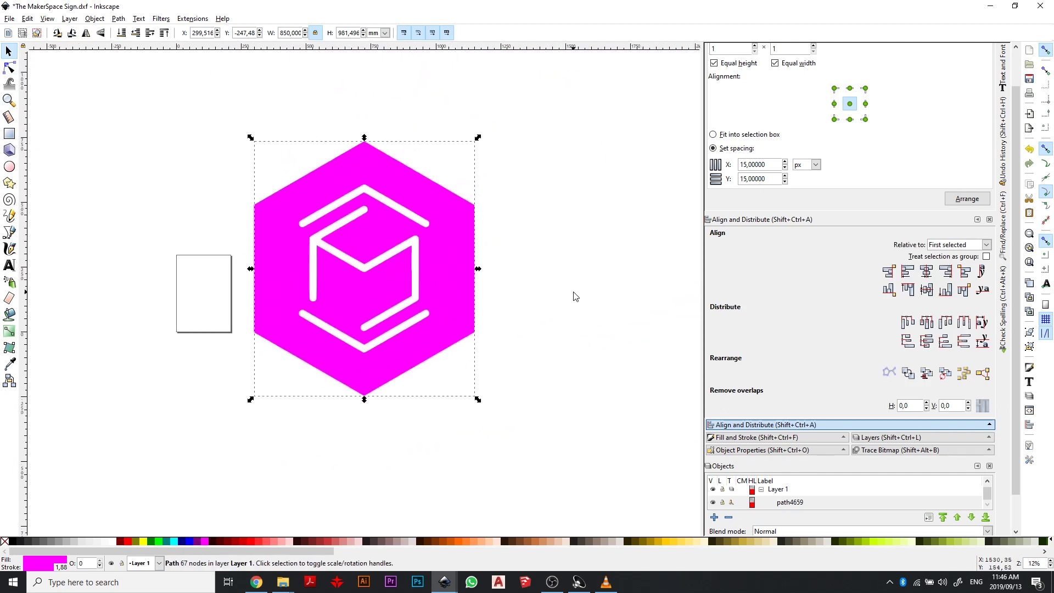
# Save as The MakerSpace Sign.dxf in Desktop Cutting Plotter (AutoCAD DXF R14) format with mm units, replacing the old file.
pyautogui.click(9, 19)
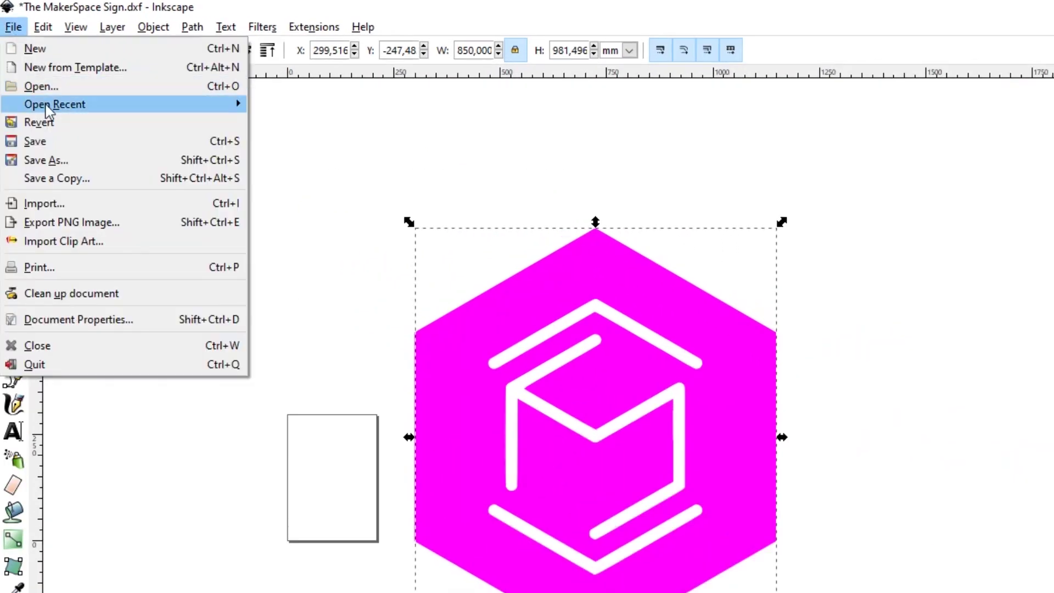
pyautogui.click(72, 159)
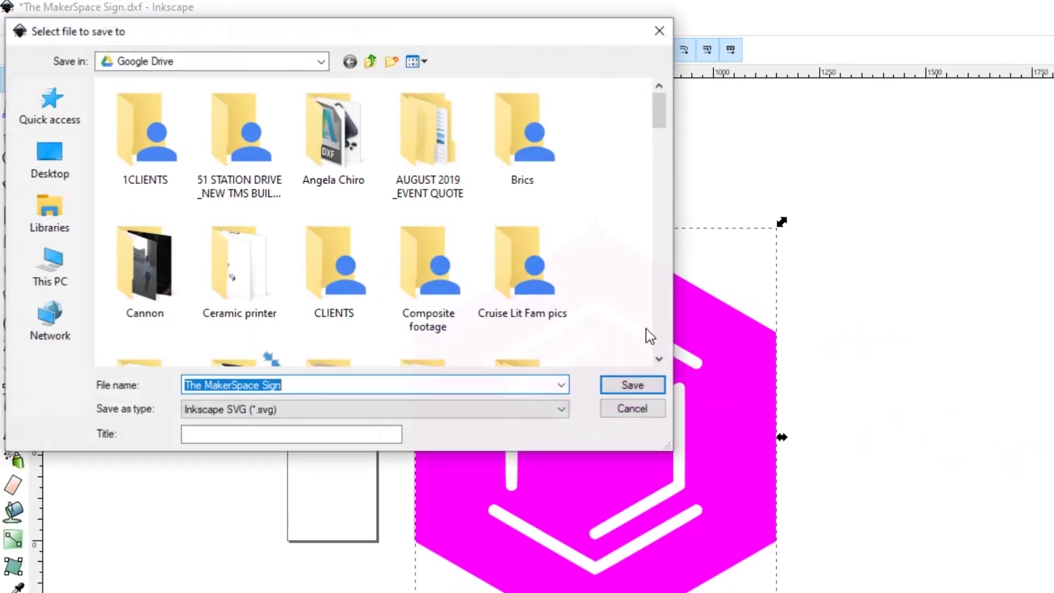
pyautogui.click(297, 409)
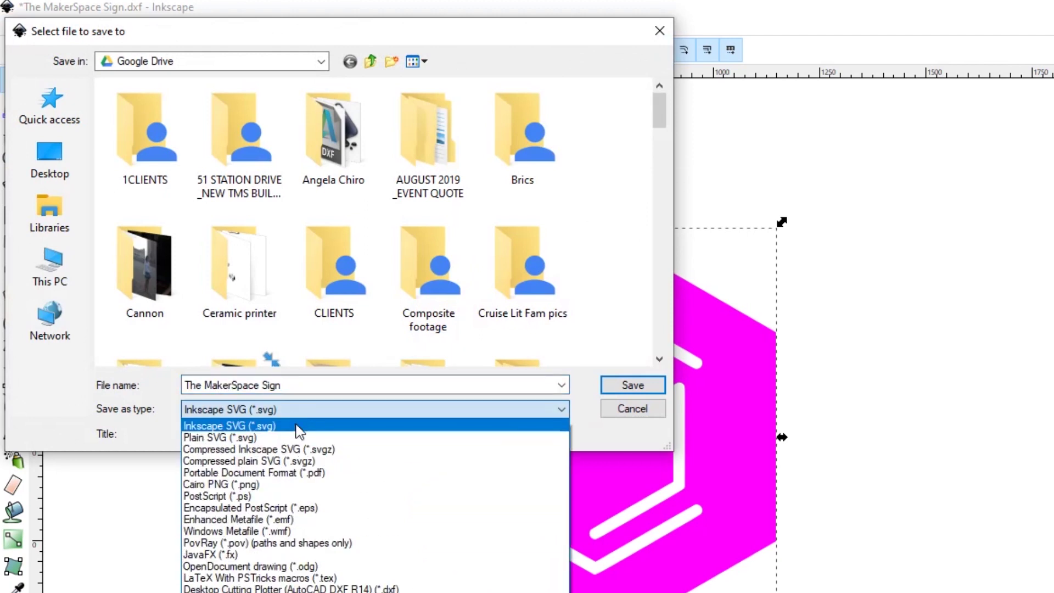
pyautogui.click(372, 589)
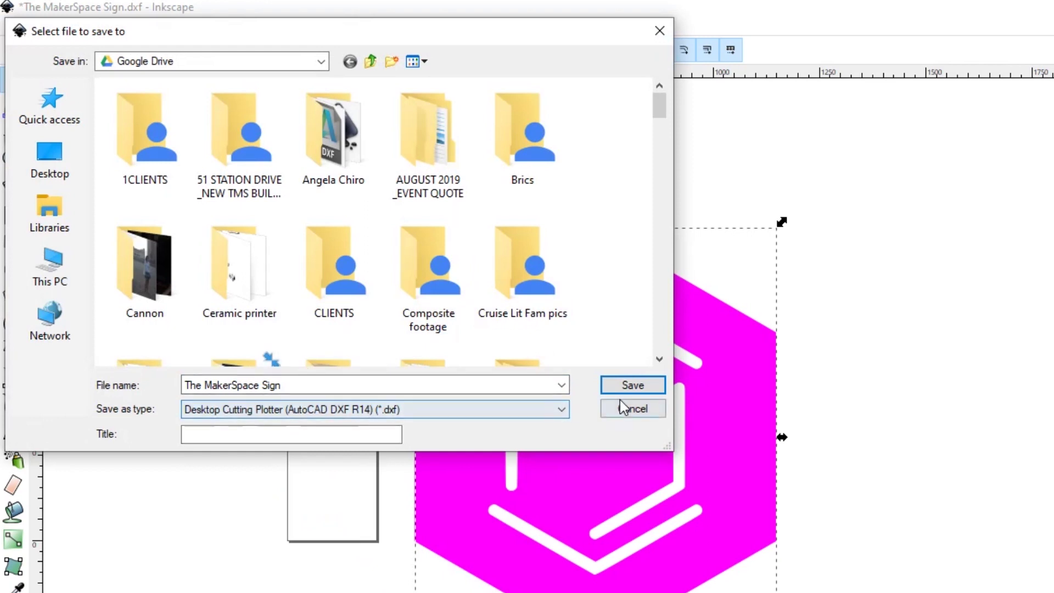
pyautogui.click(644, 391)
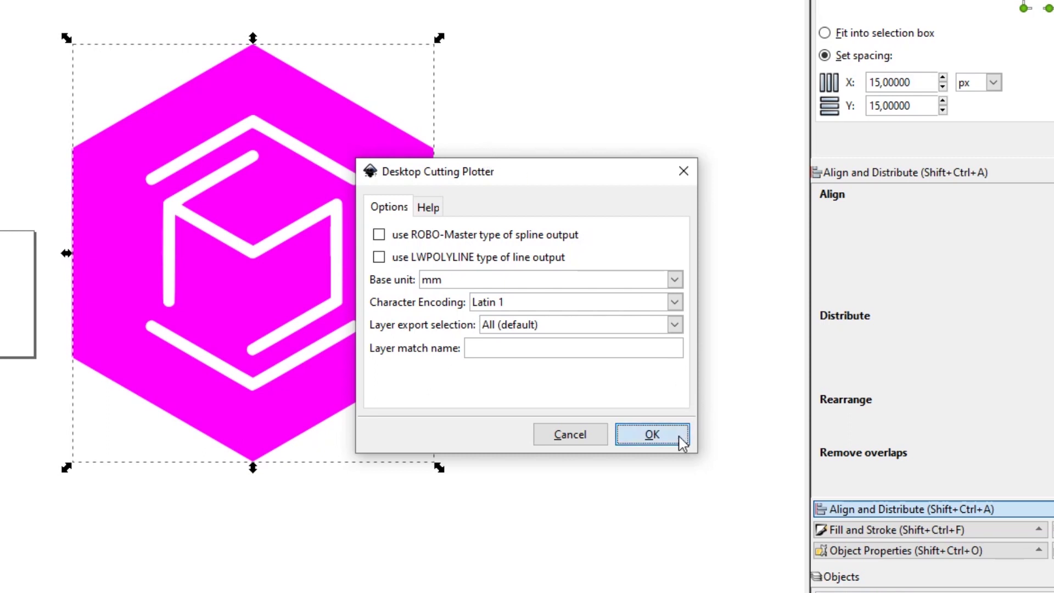
pyautogui.click(653, 434)
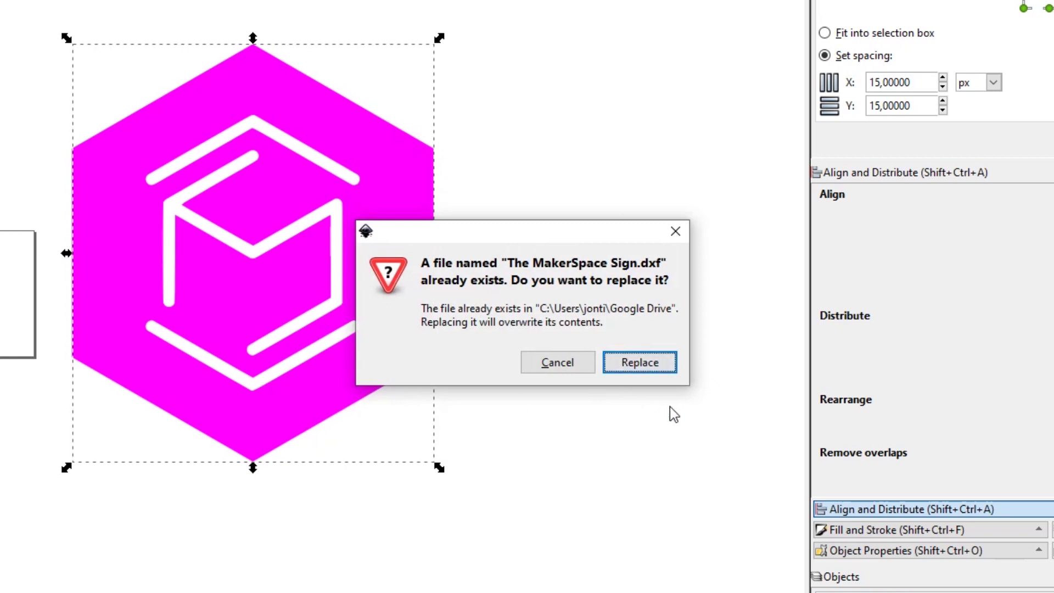
pyautogui.click(648, 365)
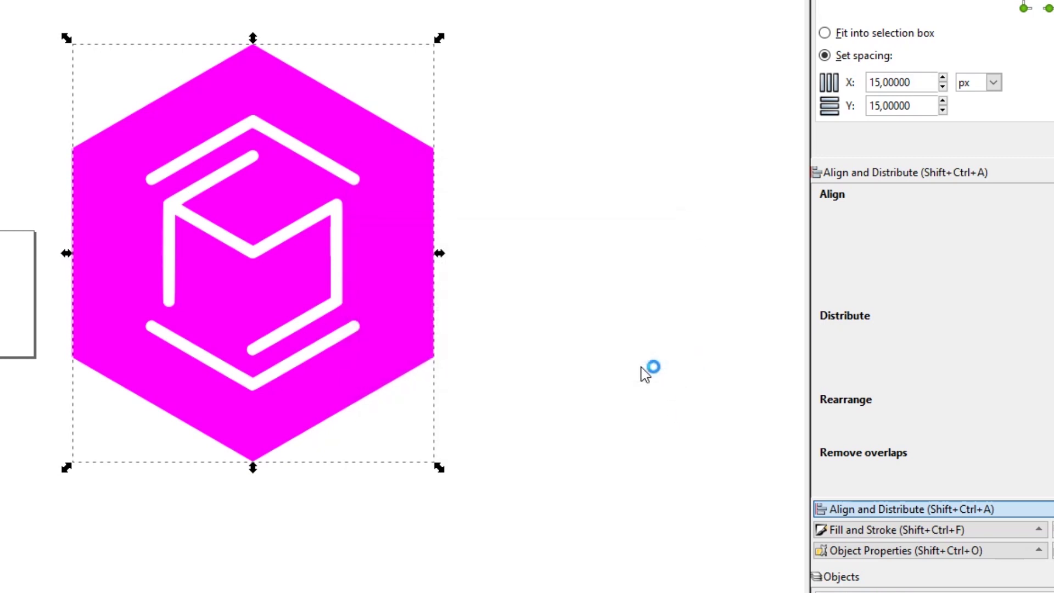
pyautogui.click(536, 299)
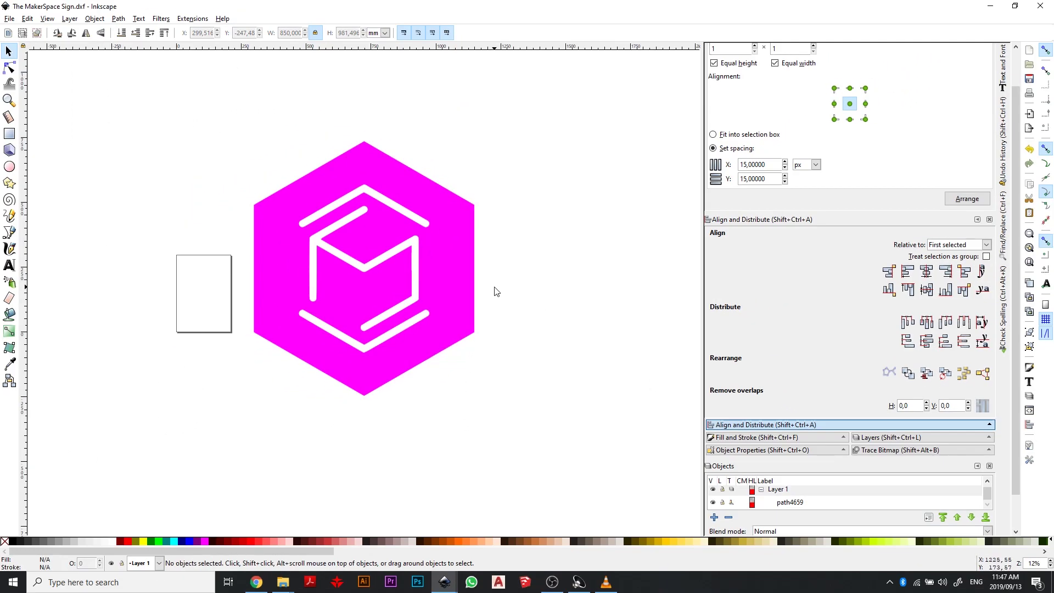
pyautogui.click(467, 306)
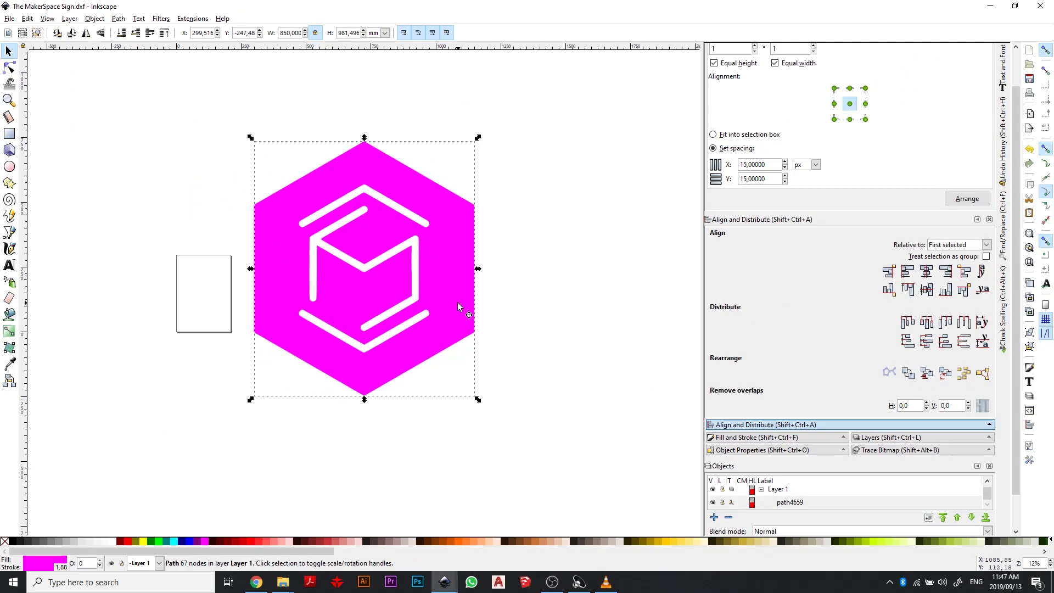
pyautogui.click(536, 324)
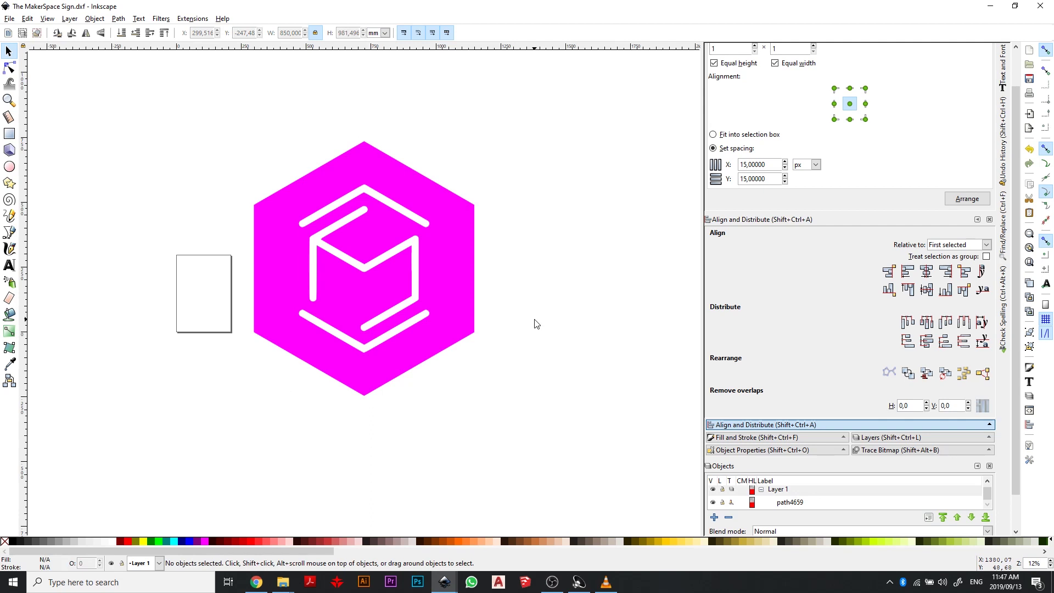